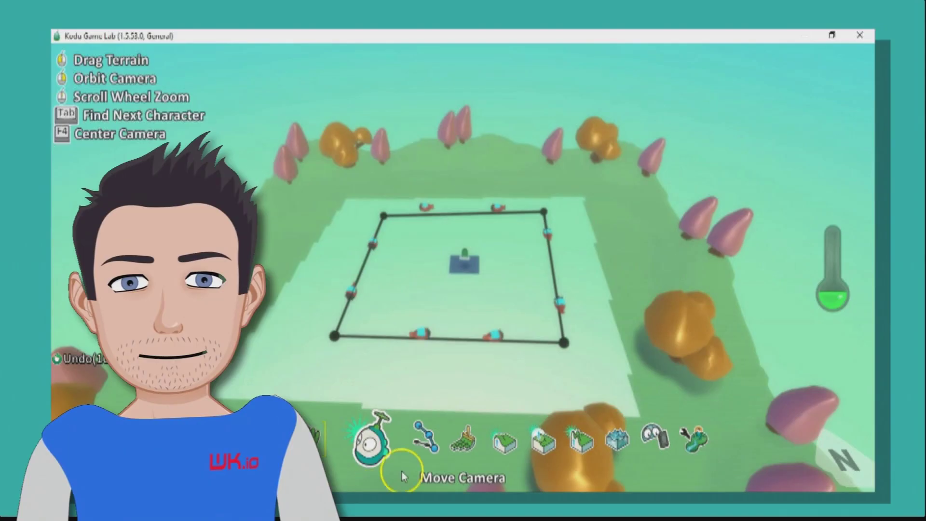
Examine the example world's square path, the characters around it and the central Kodu from several angles and distances.
right_drag(623, 258, 238, 267)
scroll(482, 298, down, 3)
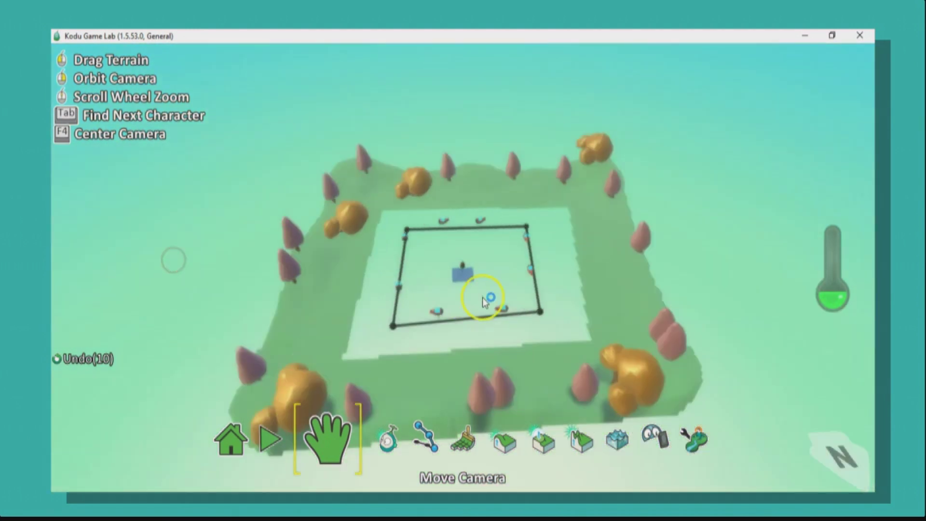
right_drag(461, 289, 438, 279)
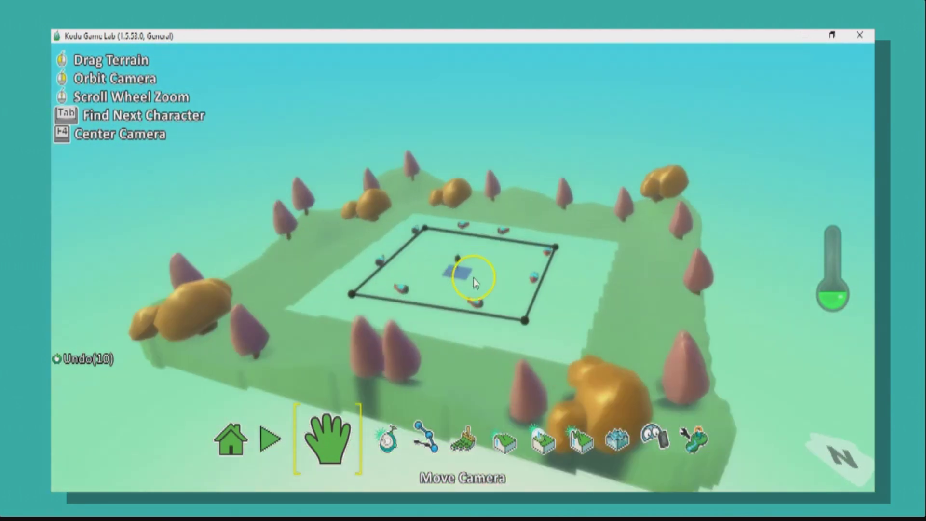
scroll(473, 278, up, 2)
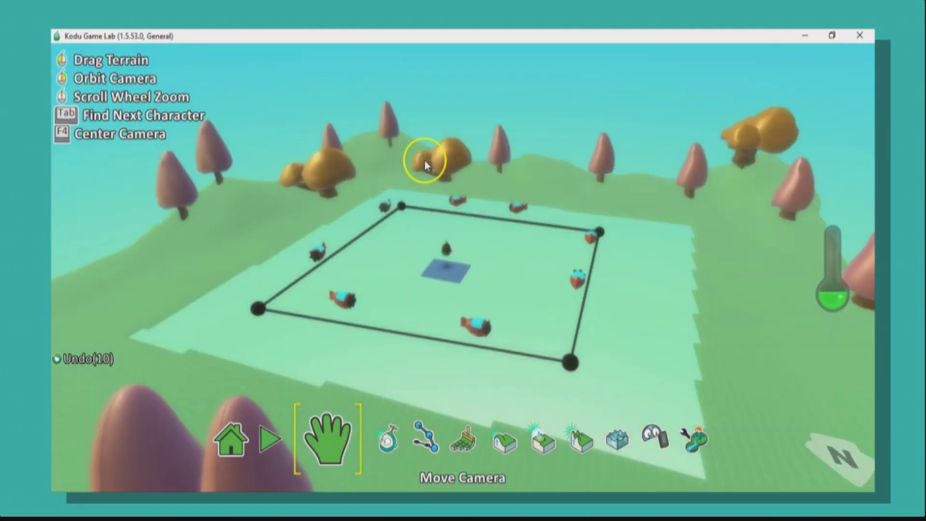
right_drag(578, 256, 477, 299)
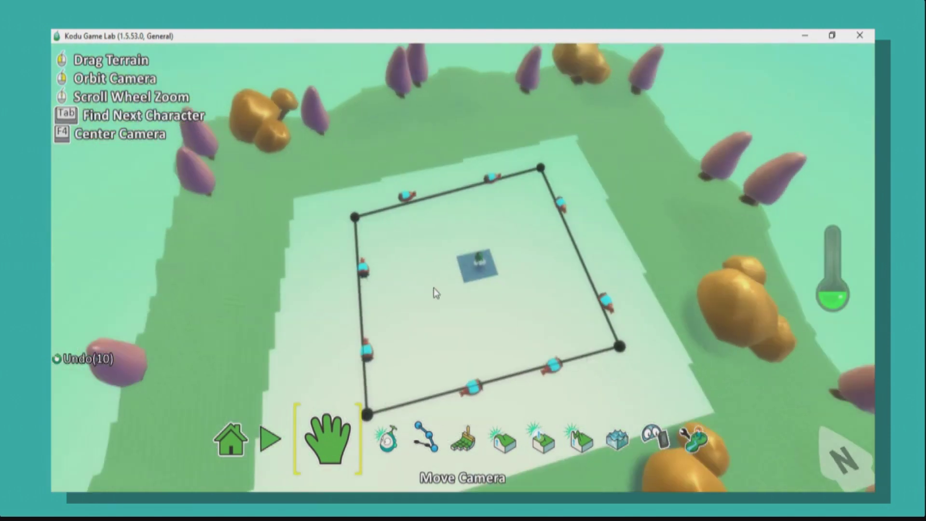
scroll(506, 275, up, 3)
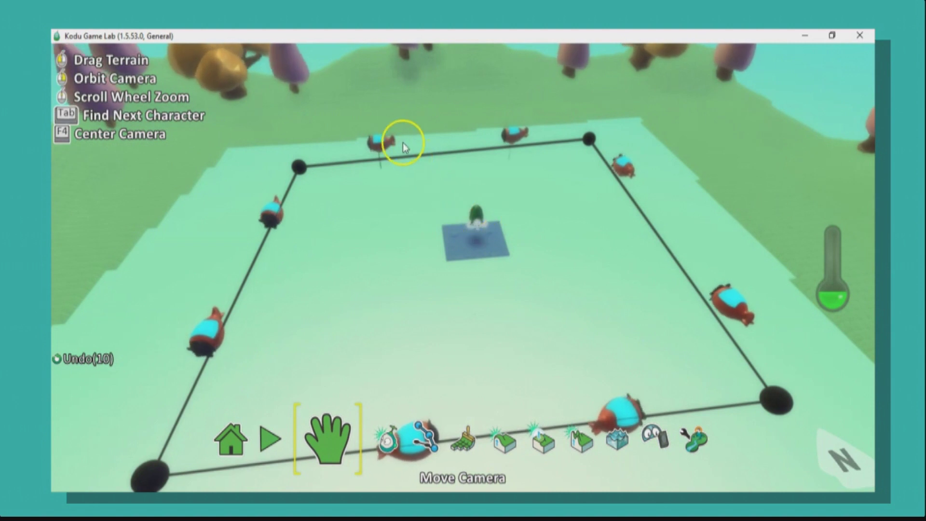
scroll(629, 216, down, 5)
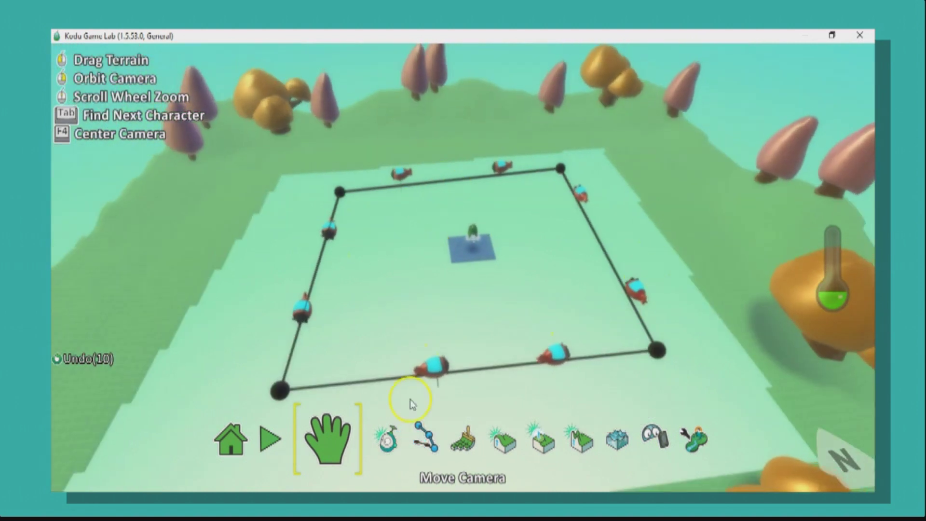
Run the example game, turn the green Kodu and shoot missiles at the circling characters, and return to editing.
click(271, 439)
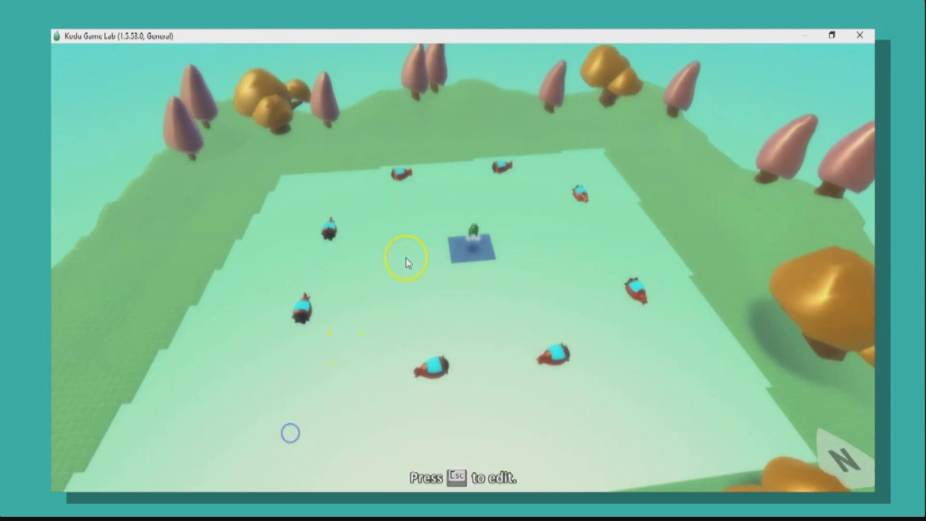
click(427, 275)
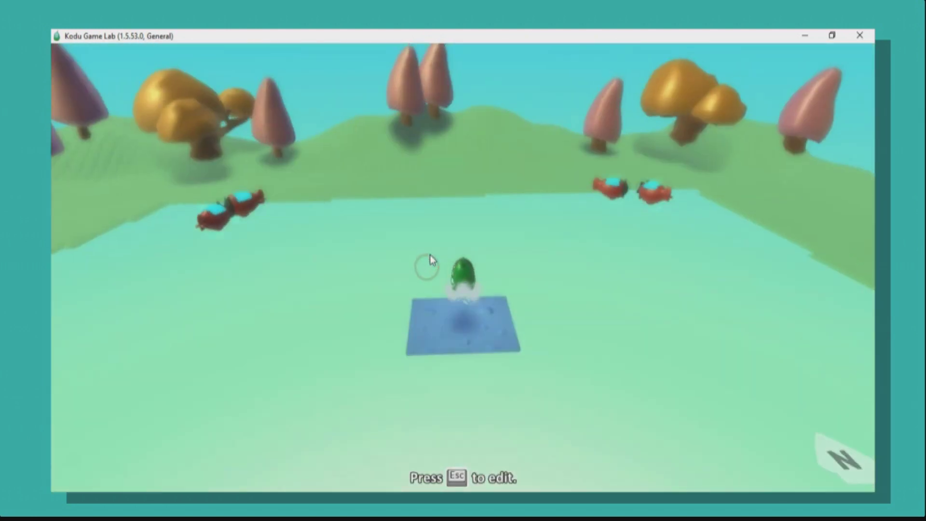
key(Right)
key(space)
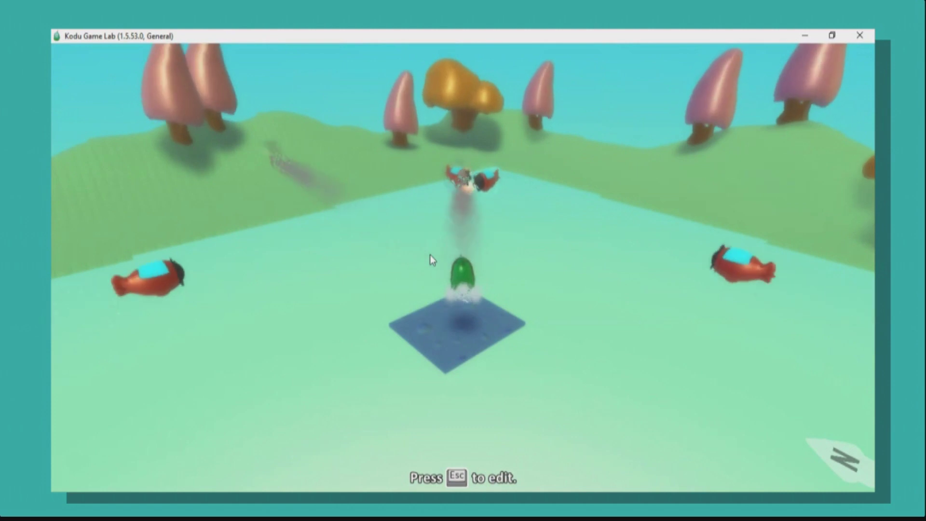
key(Right)
key(space)
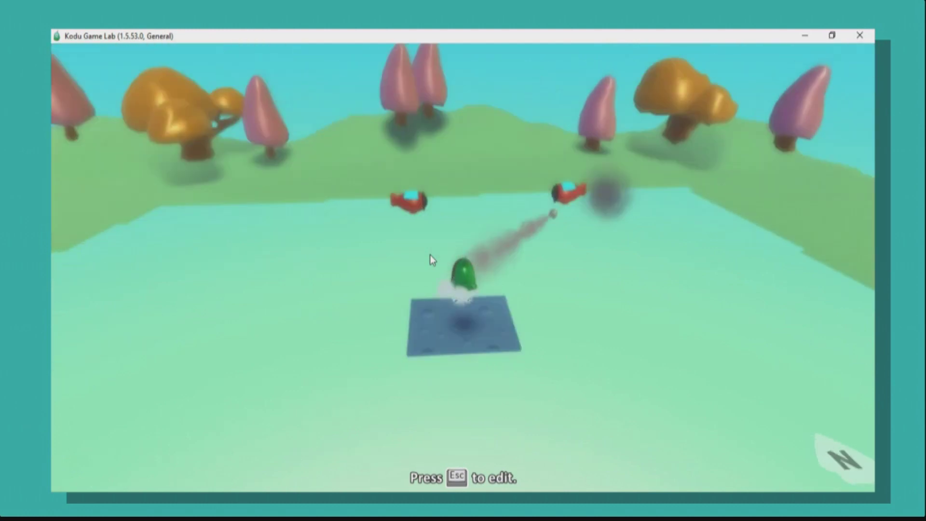
key(Escape)
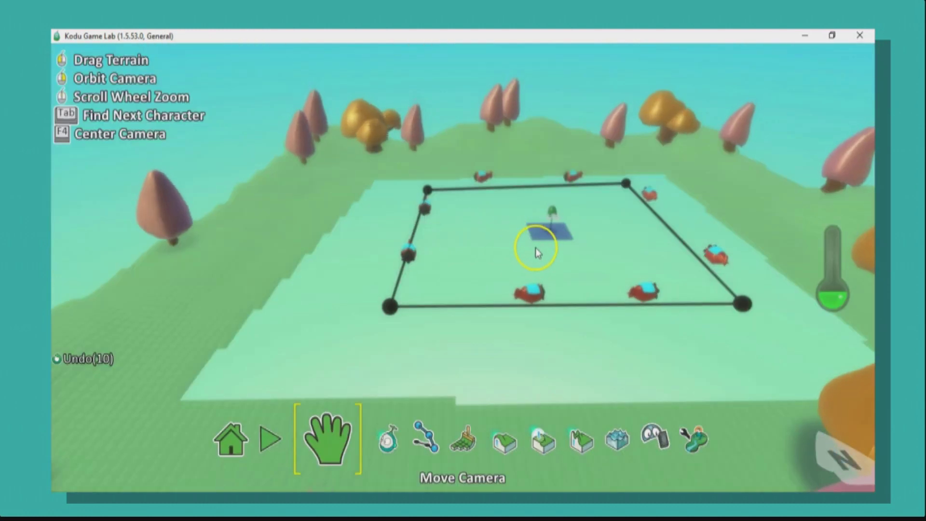
scroll(577, 215, down, 3)
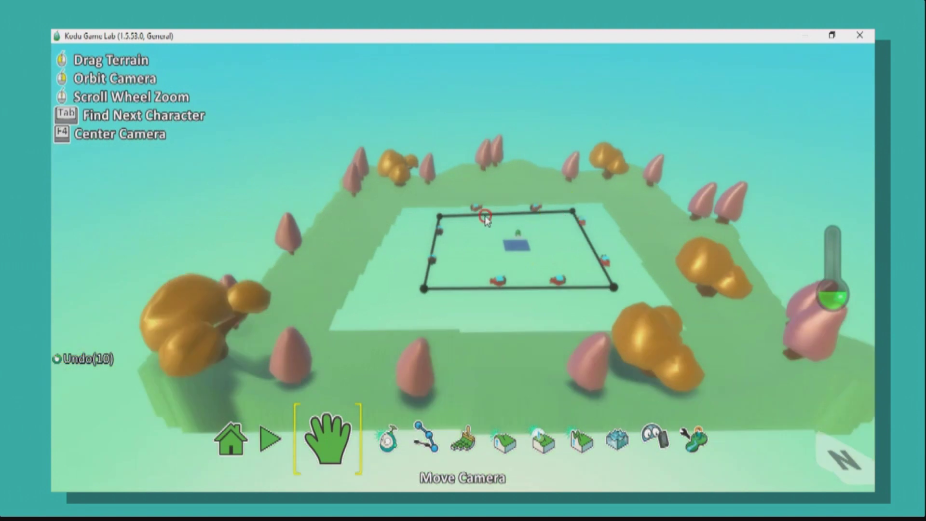
right_drag(483, 215, 486, 234)
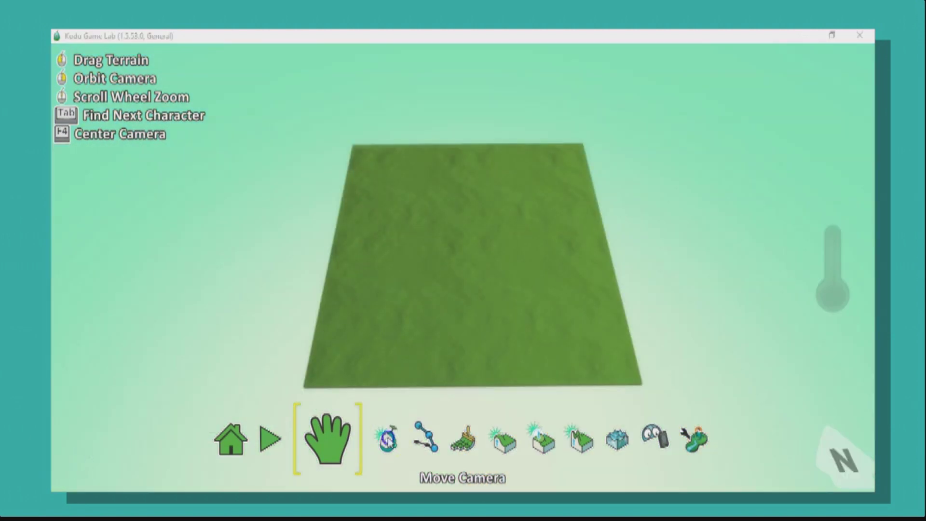
Add a Kodu character near the middle of the empty ground.
click(387, 440)
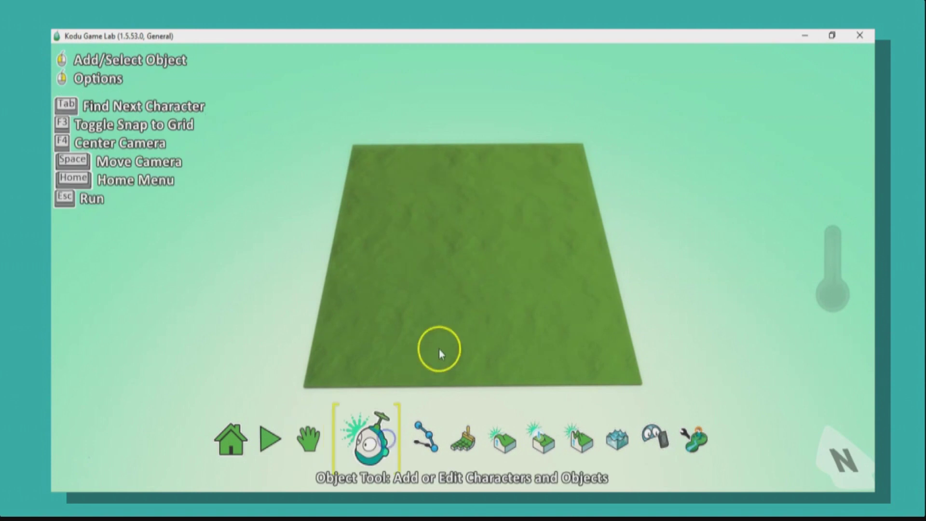
right_click(464, 245)
click(532, 221)
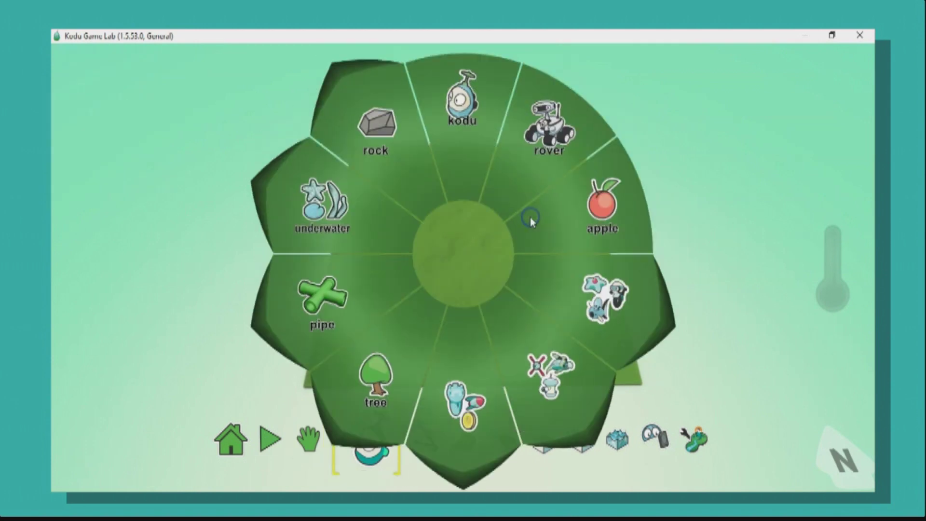
click(459, 94)
Open the Kodu's program and set the first rule's WHEN condition to the keyboard Right key.
key(space)
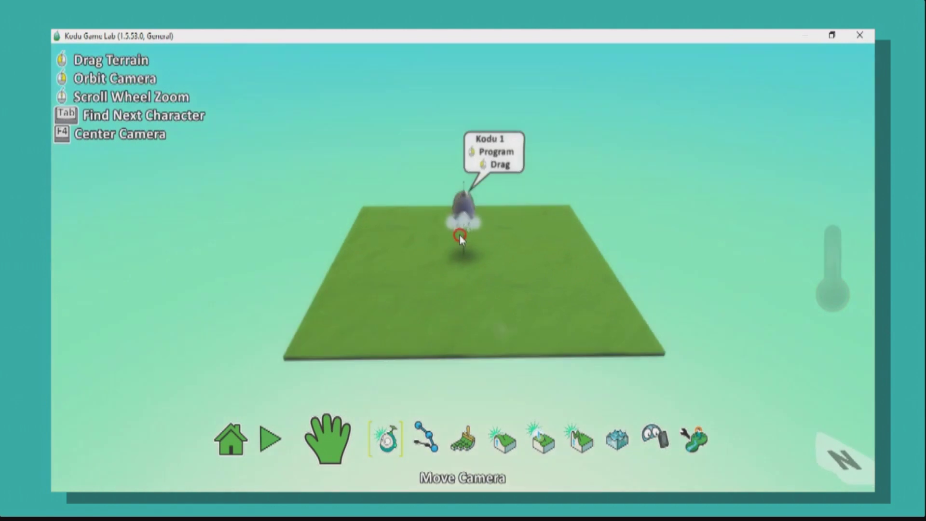
right_drag(491, 231, 459, 236)
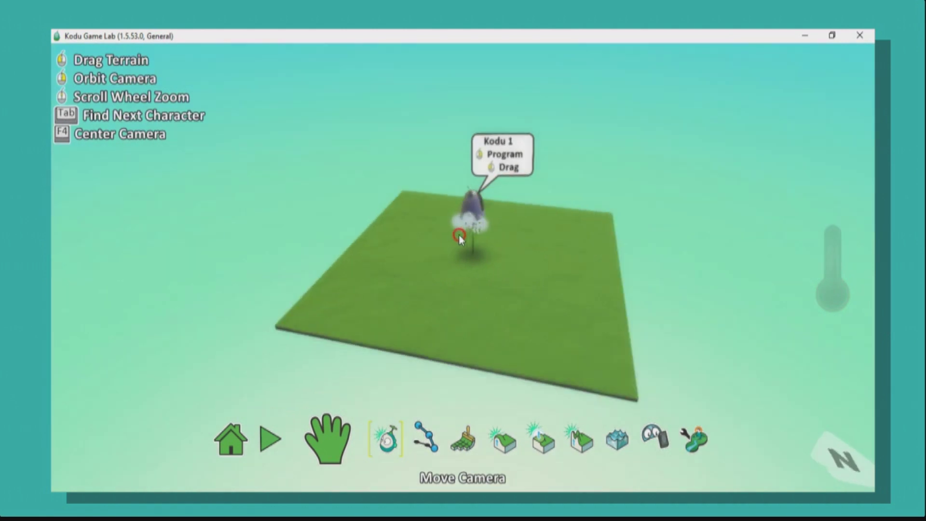
right_click(471, 206)
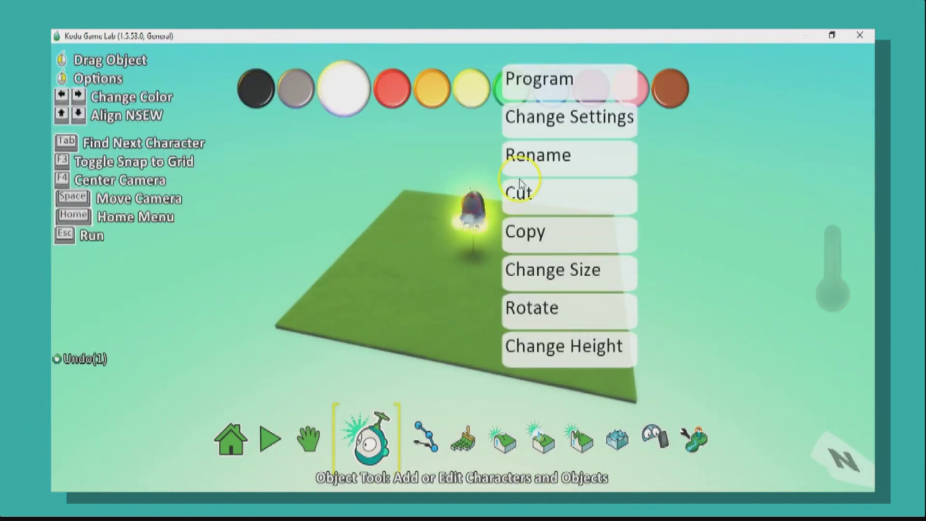
click(543, 83)
click(328, 266)
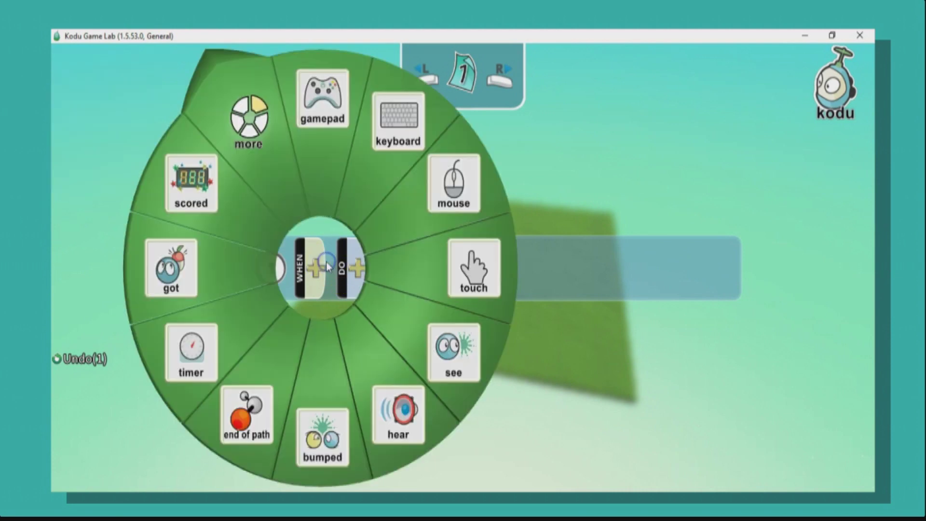
click(378, 158)
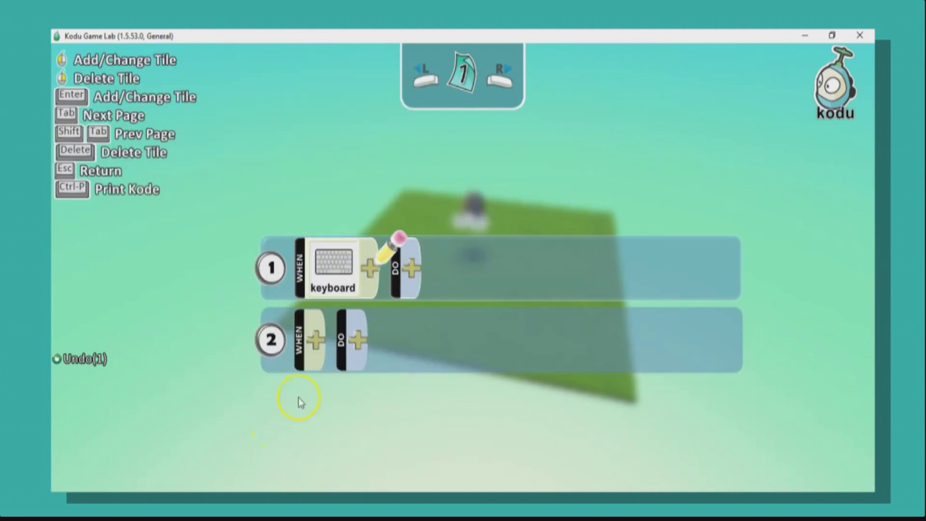
click(373, 269)
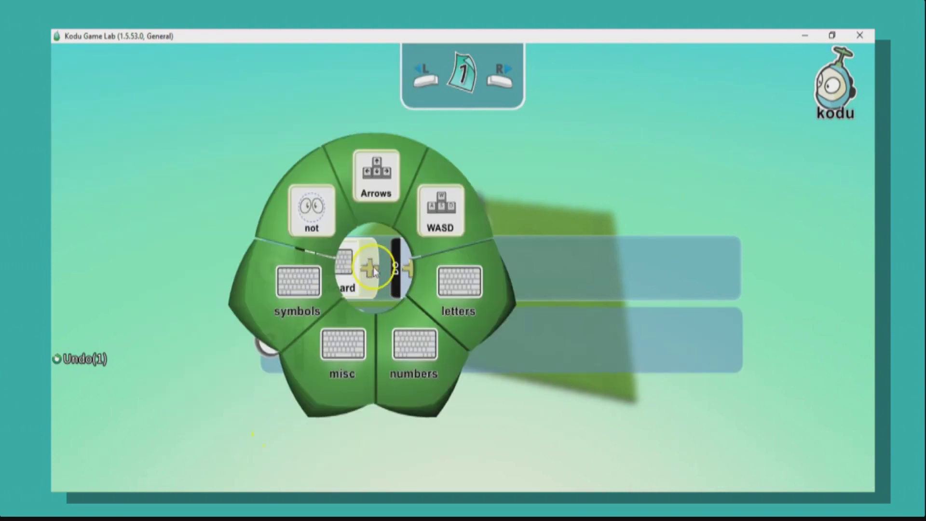
click(340, 370)
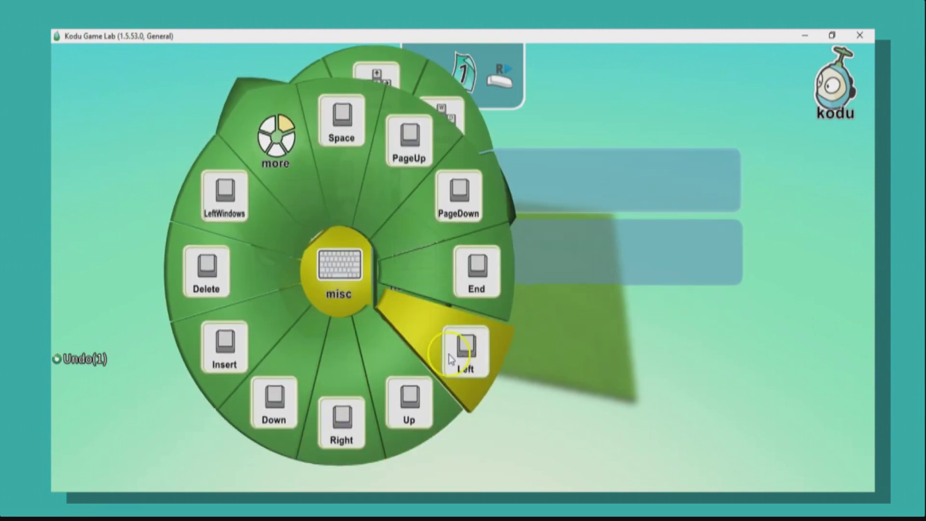
Set the first rule's DO action to turn right.
click(466, 276)
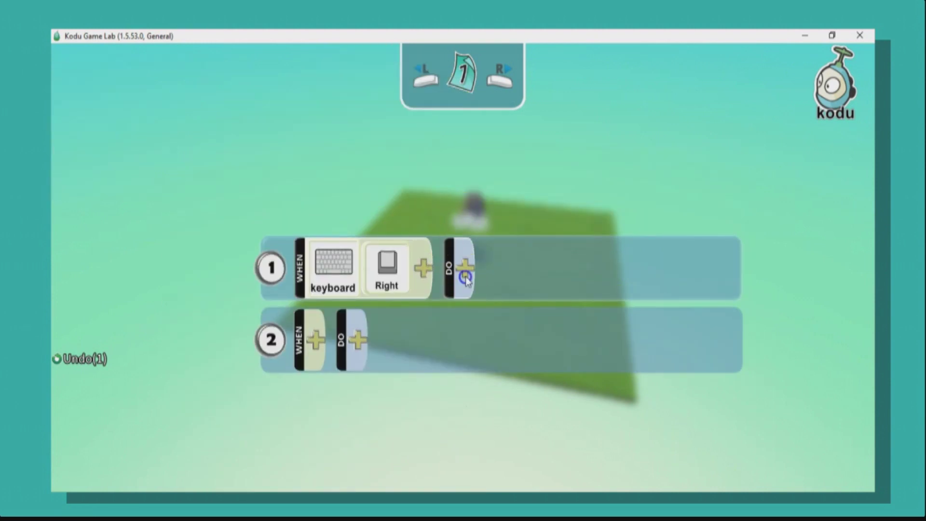
click(529, 142)
click(528, 142)
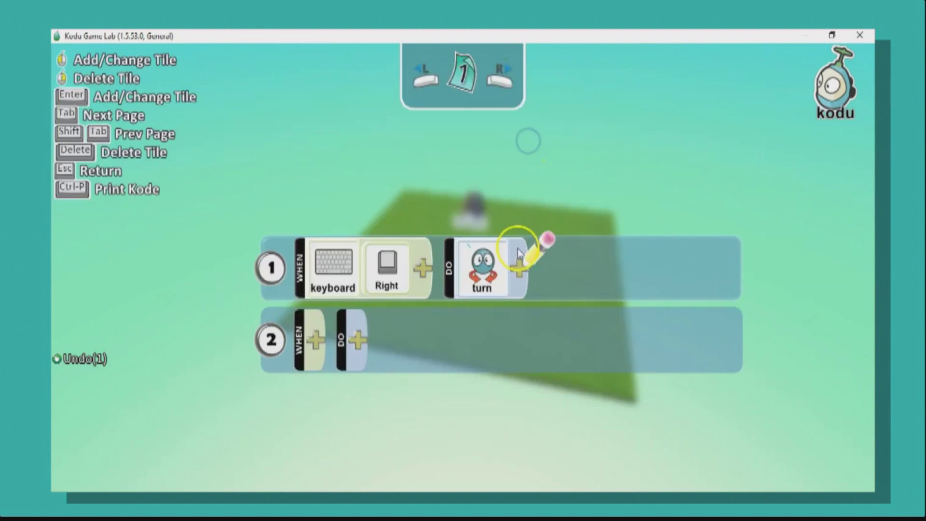
click(516, 268)
click(586, 244)
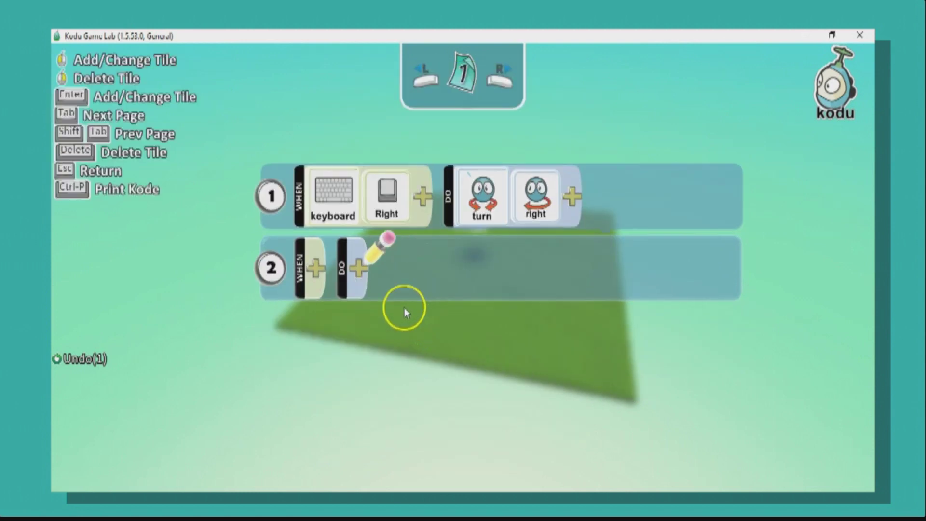
Set the second rule's WHEN condition to the keyboard Left key.
click(314, 268)
click(397, 123)
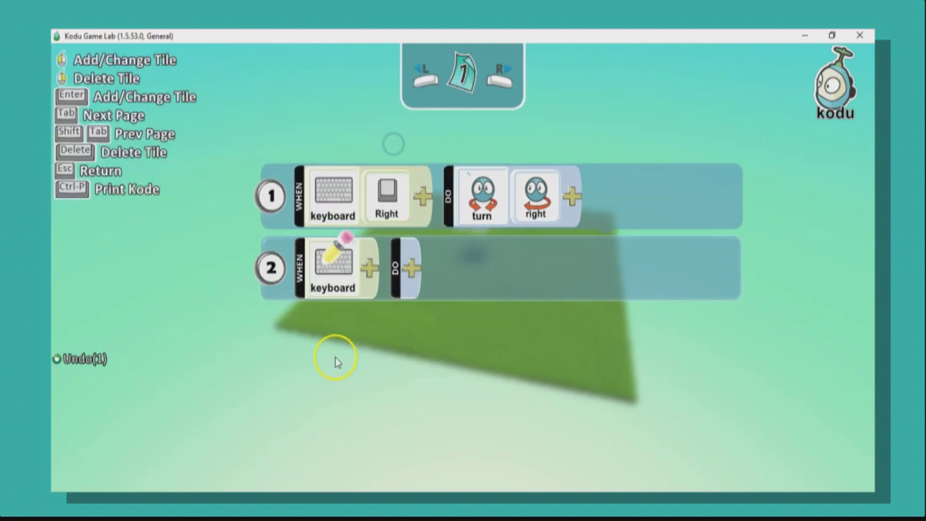
click(371, 273)
click(314, 372)
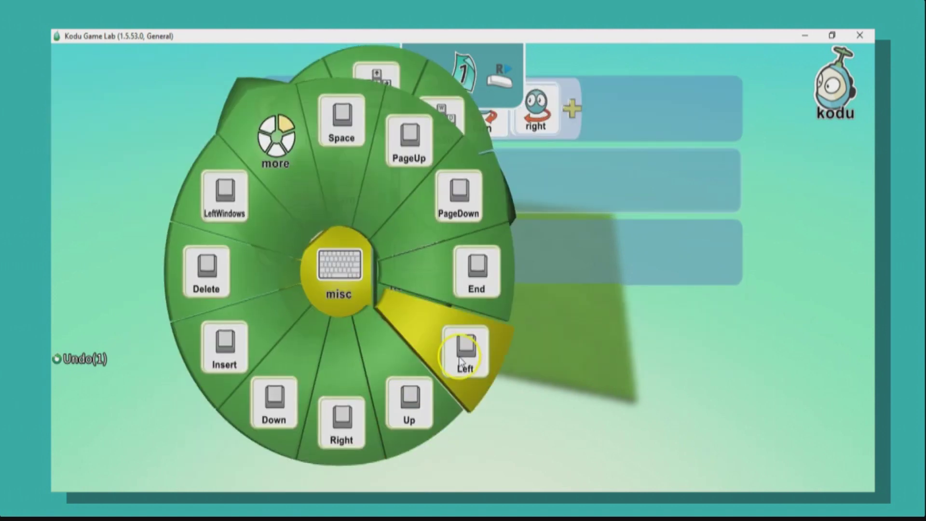
click(490, 299)
Set the second rule's DO action to turn left.
click(487, 255)
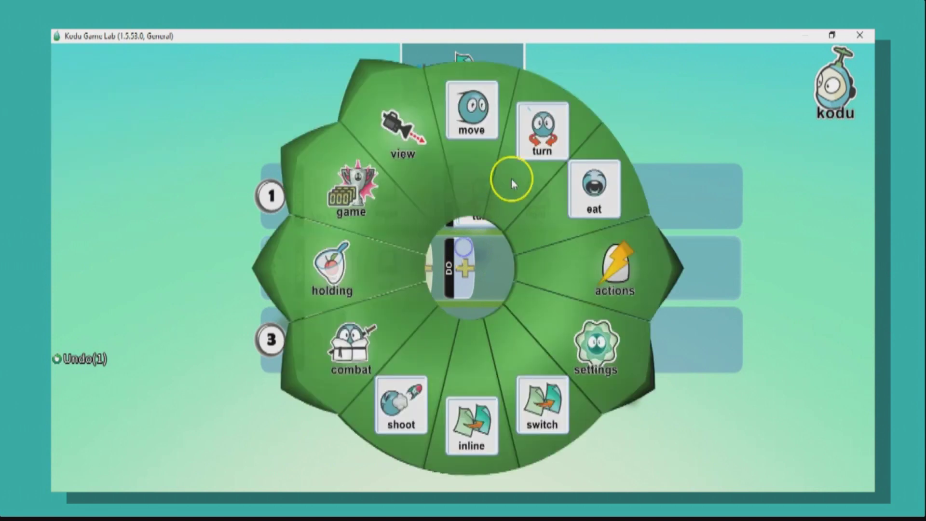
click(510, 248)
click(515, 266)
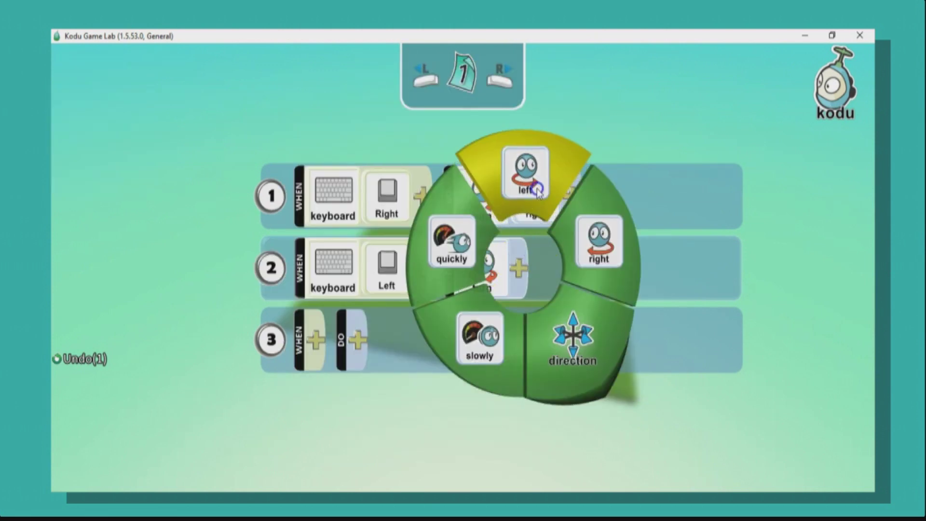
key(Return)
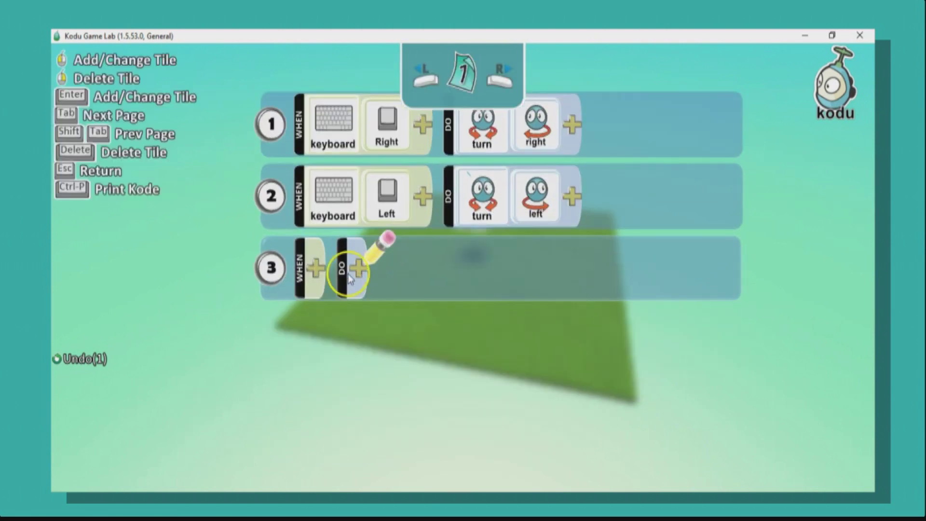
Set the third rule's WHEN condition to the keyboard Space key.
click(316, 270)
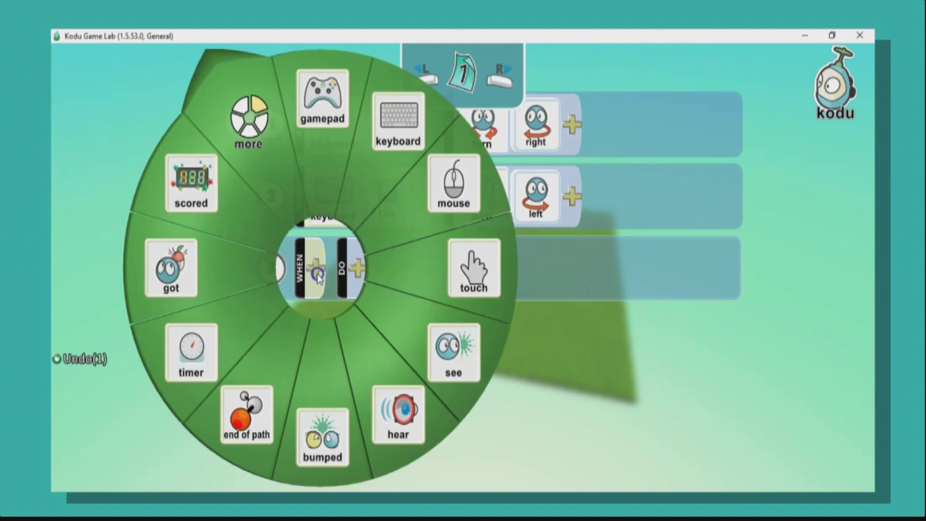
click(357, 213)
click(376, 277)
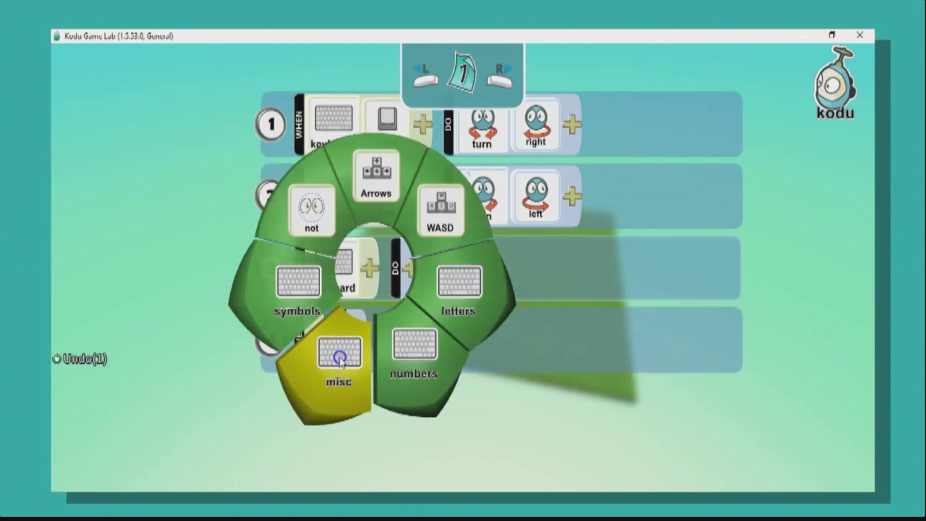
click(345, 347)
click(344, 126)
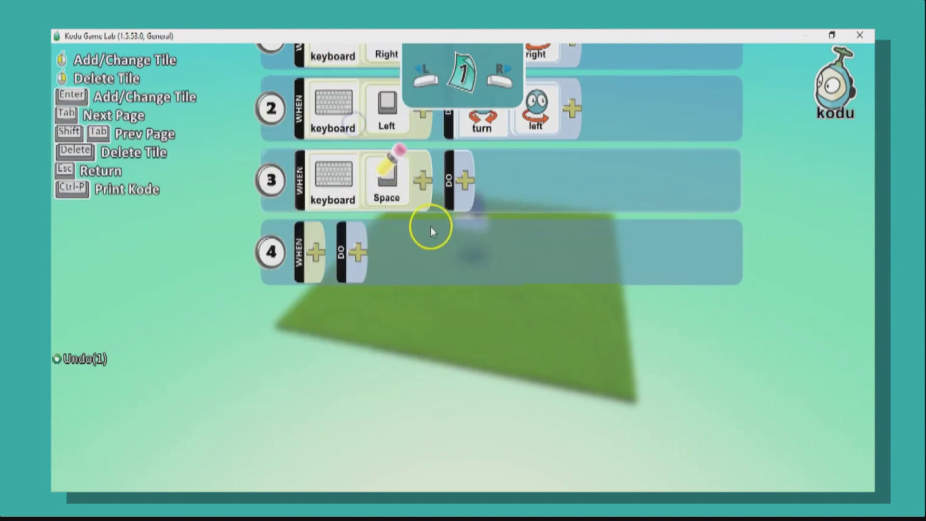
Set the third rule's DO action to shoot a missile level.
click(466, 266)
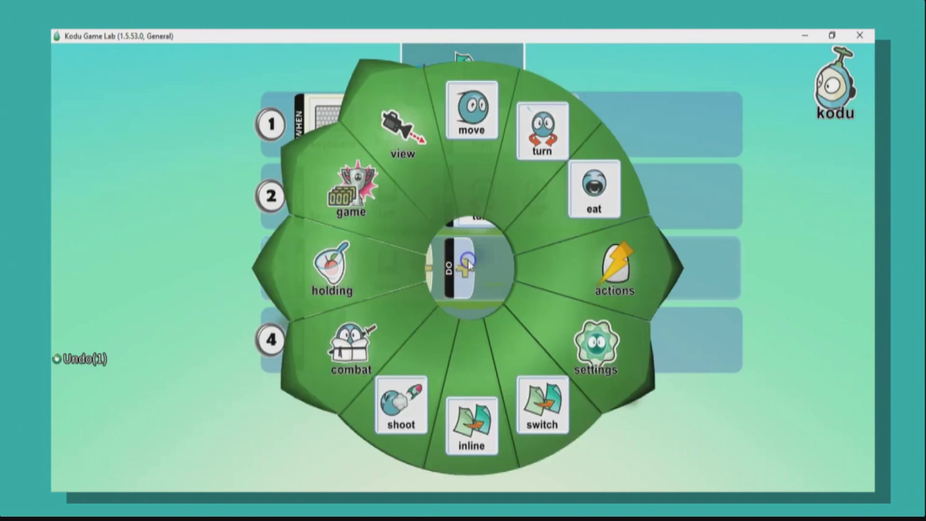
click(416, 358)
click(517, 268)
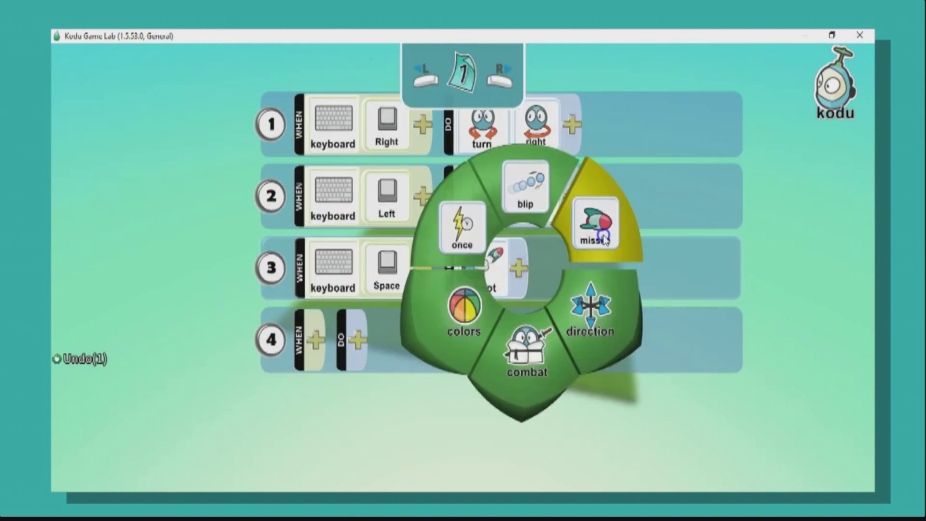
click(589, 230)
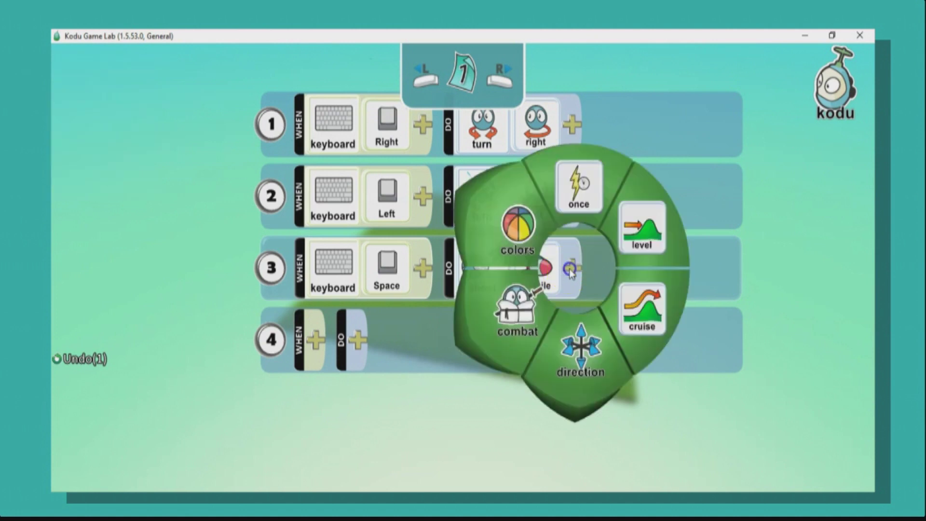
click(633, 240)
Run the game to test Kodu's turning and missile firing, and return to edit mode.
key(Escape)
key(Escape)
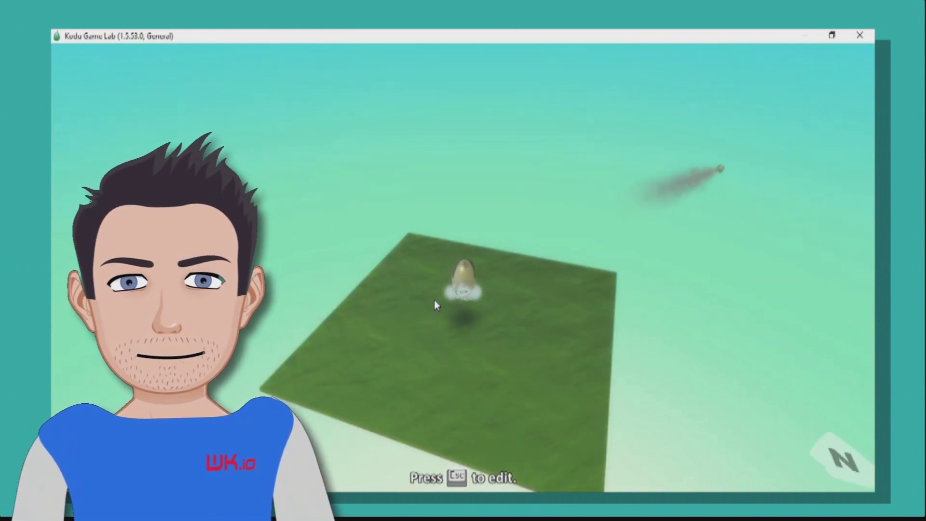
key(Escape)
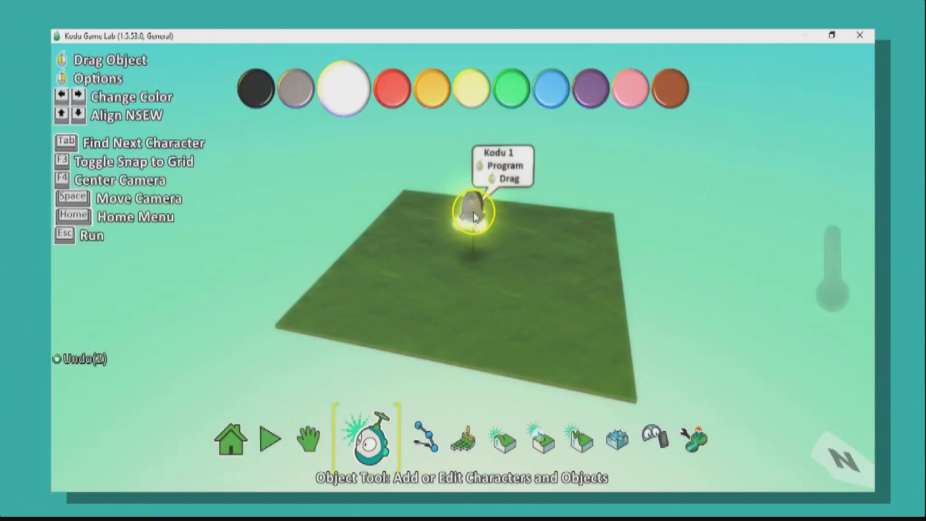
Set Kodu's Missile Reload Time to 1.0 in its settings.
right_click(475, 217)
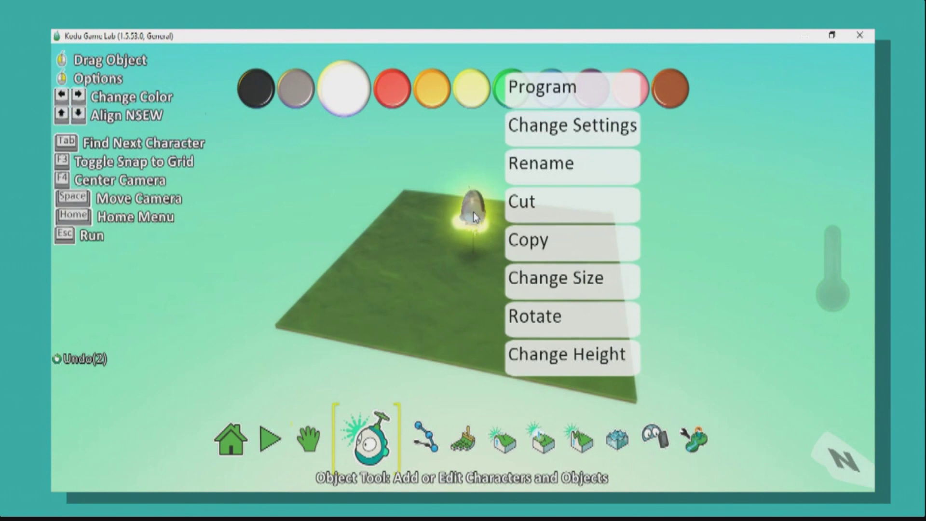
click(560, 134)
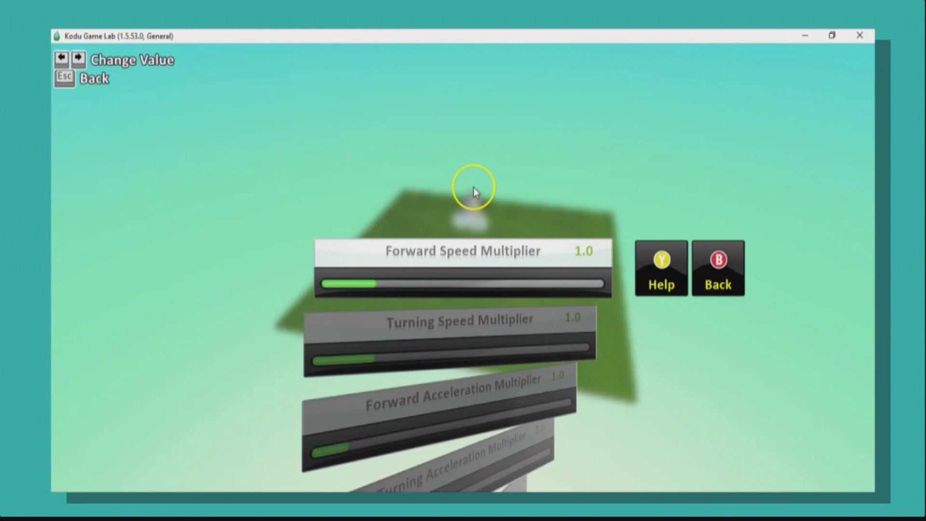
scroll(448, 261, down, 13)
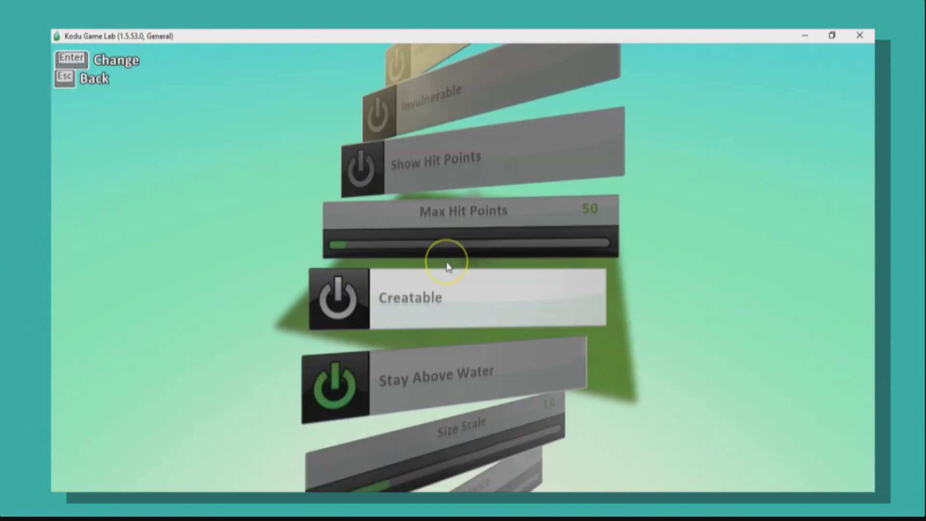
scroll(448, 266, down, 5)
scroll(448, 266, down, 3)
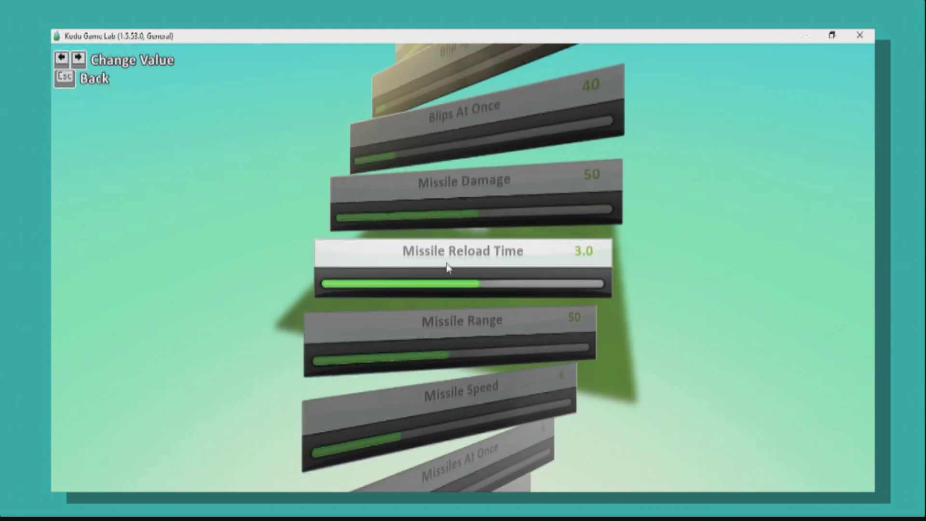
click(470, 253)
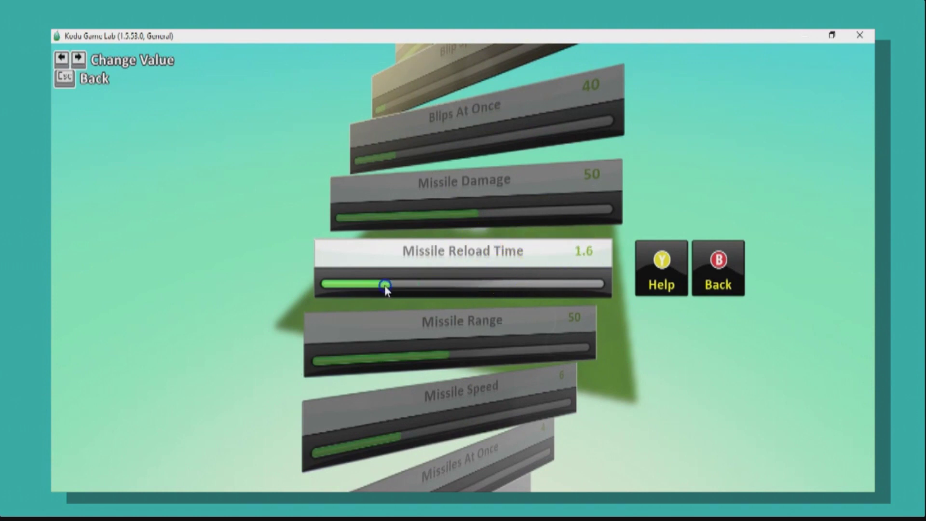
Increase Kodu's Missile Speed setting and test-run the firing in the game.
scroll(418, 291, down, 2)
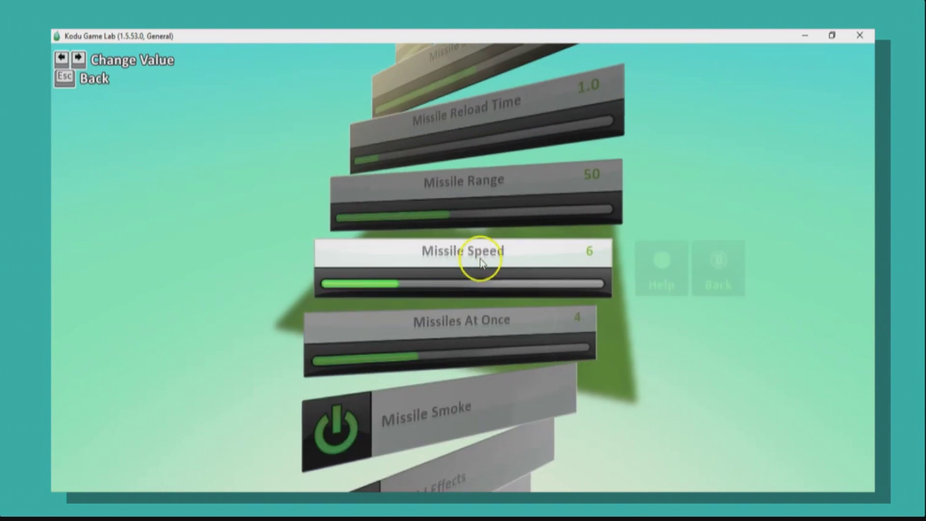
drag(445, 286, 451, 287)
key(Escape)
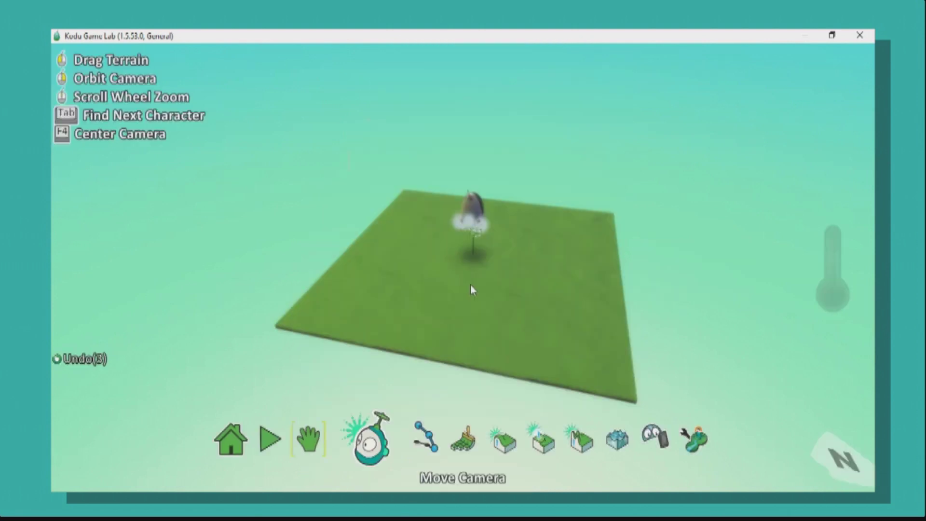
key(Escape)
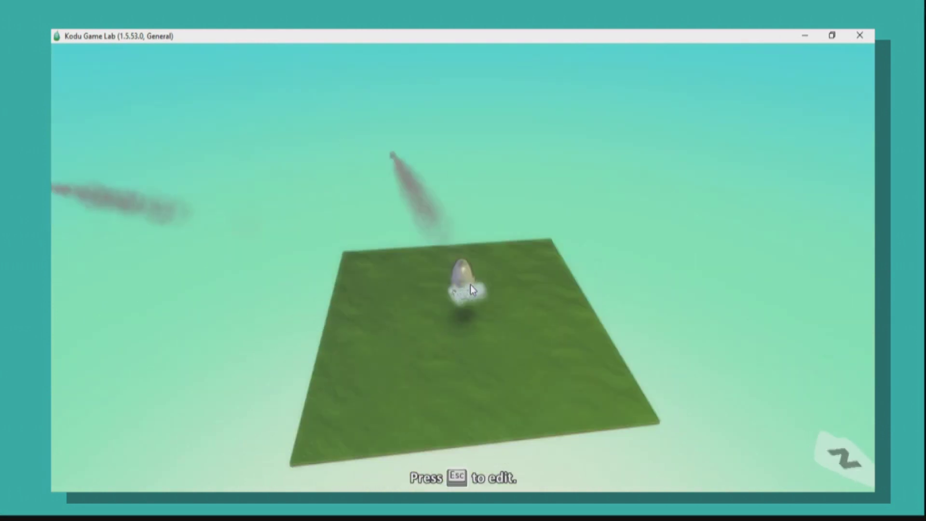
key(Escape)
Draw a closed four-node path around the outside of the square terrain.
scroll(554, 234, down, 3)
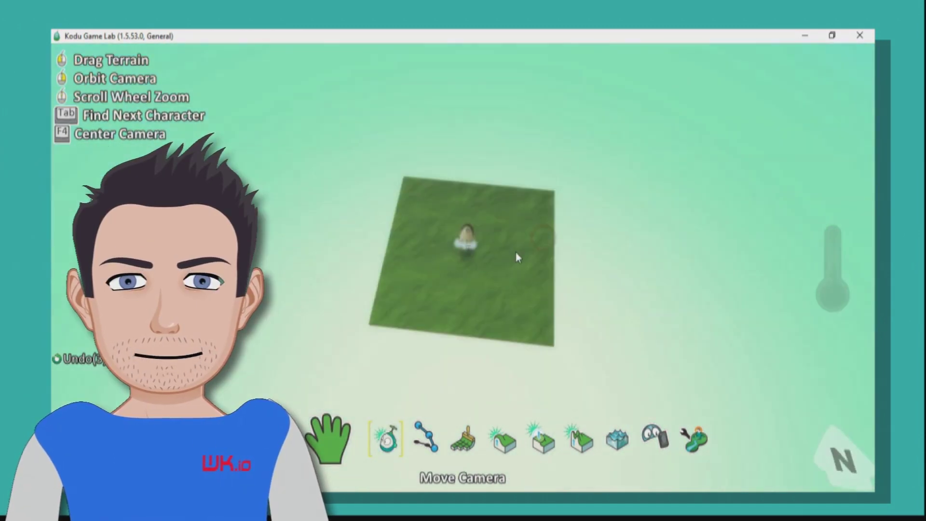
scroll(517, 267, down, 2)
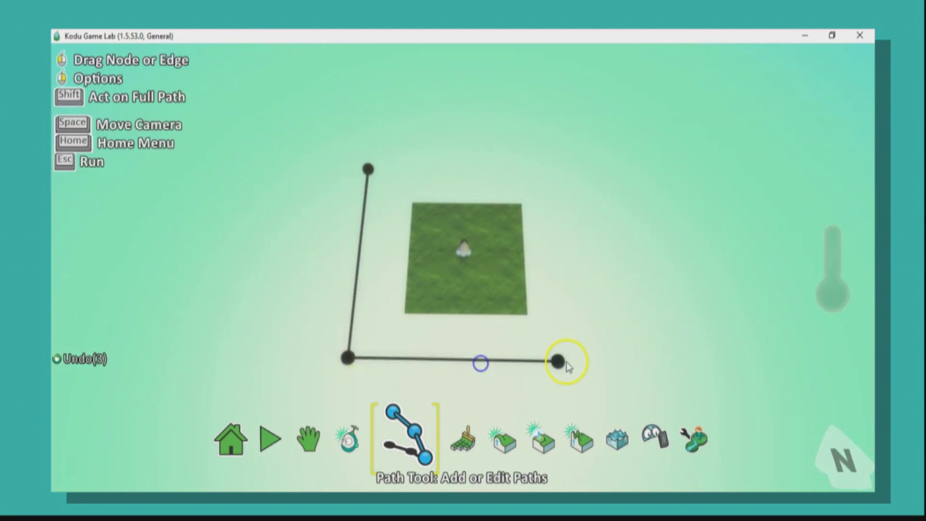
drag(574, 176, 393, 178)
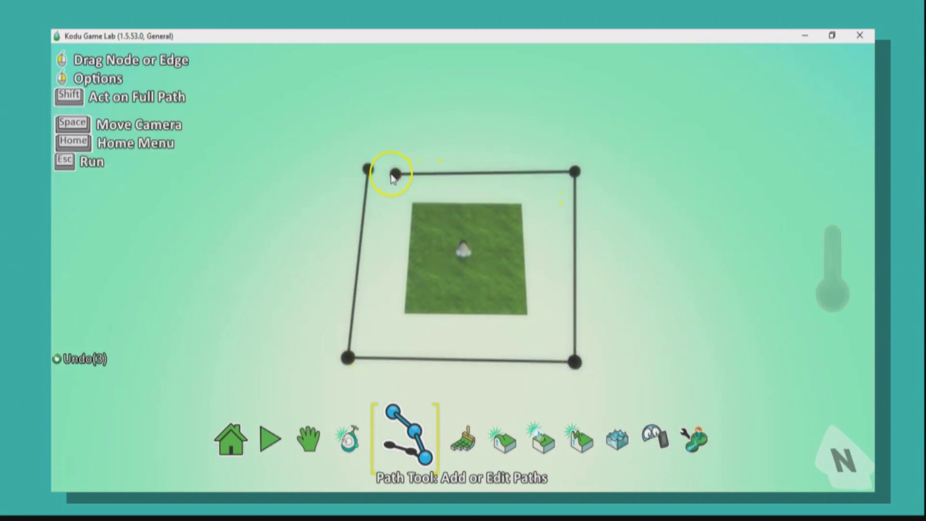
click(370, 169)
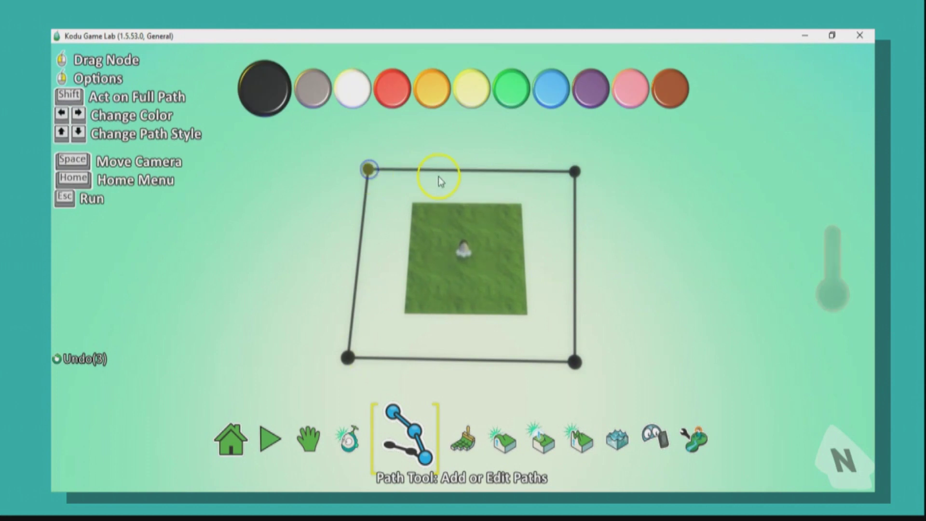
click(418, 181)
Add a blimp to the world on the terrain beside Kodu.
key(space)
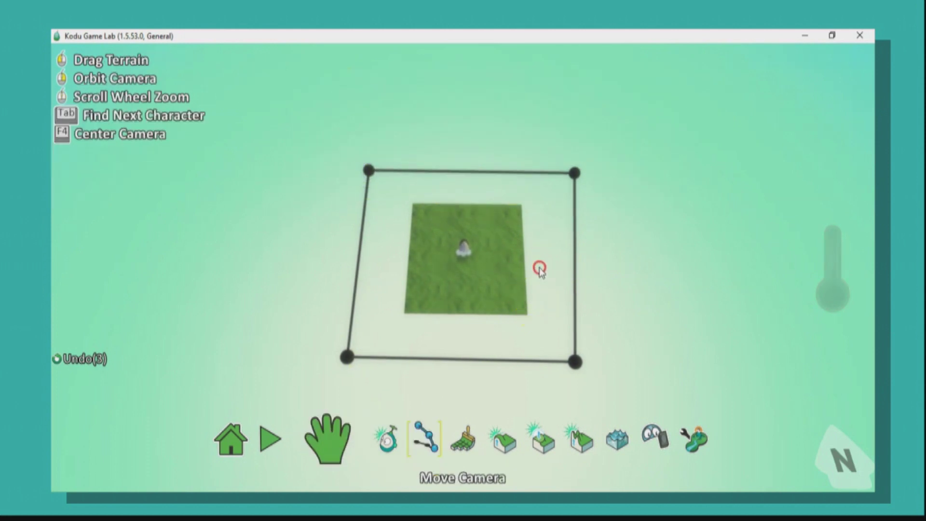
right_drag(538, 268, 502, 314)
click(416, 429)
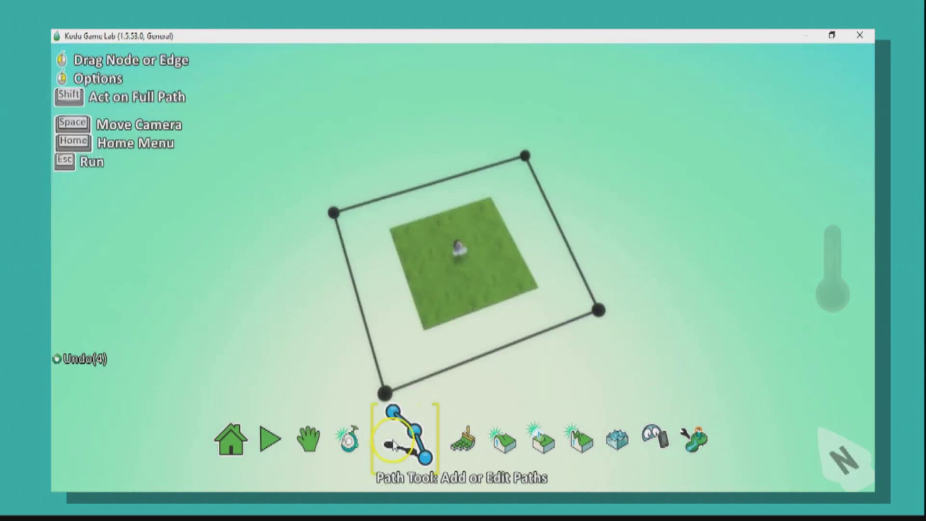
click(359, 439)
right_click(490, 263)
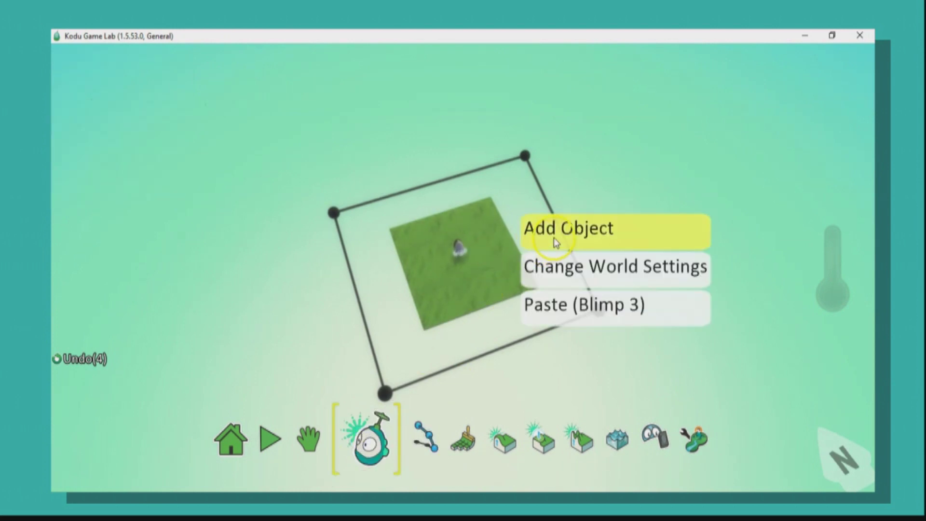
click(548, 242)
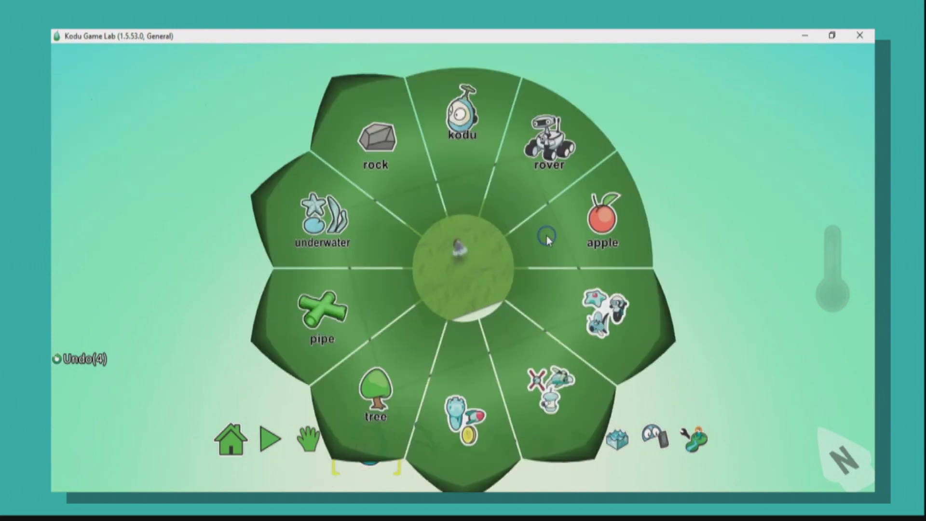
click(579, 309)
click(488, 246)
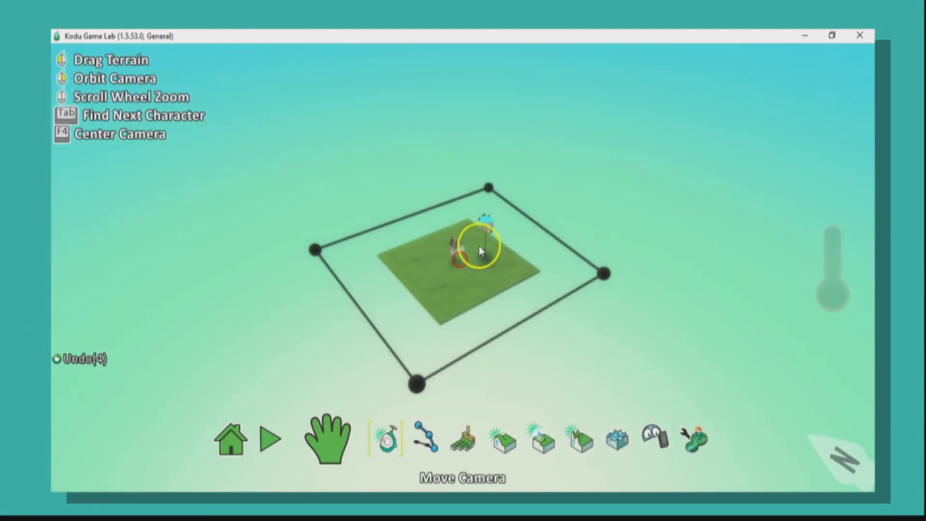
Lower the blimp by setting its height to 1.78.
scroll(479, 244, up, 5)
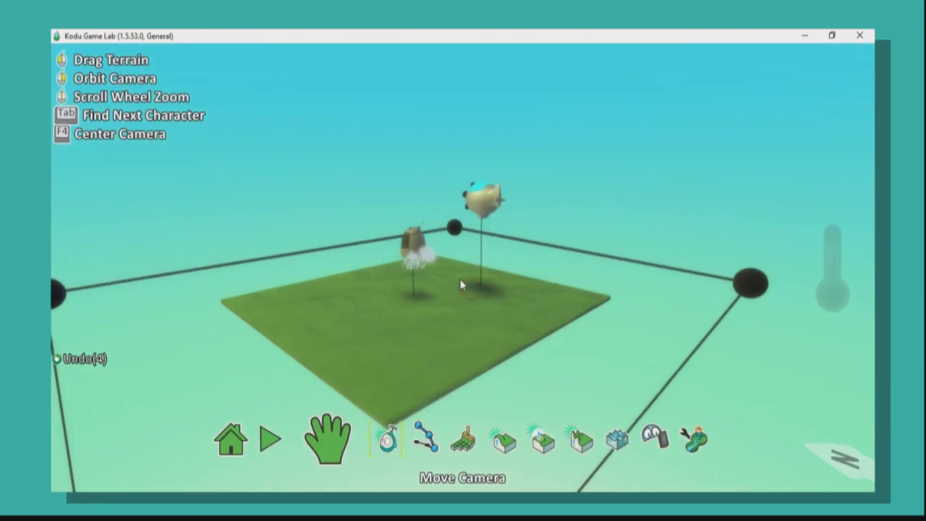
drag(459, 279, 456, 287)
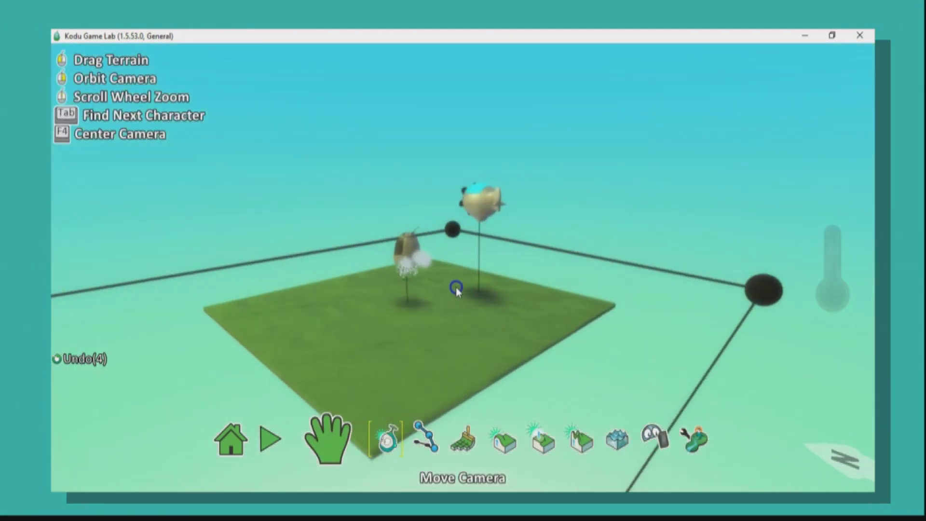
right_click(516, 258)
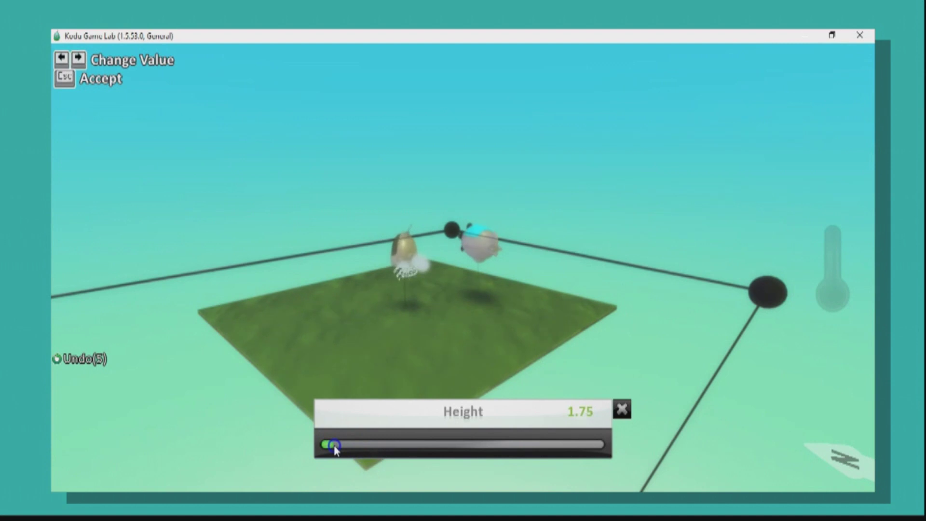
drag(334, 446, 331, 450)
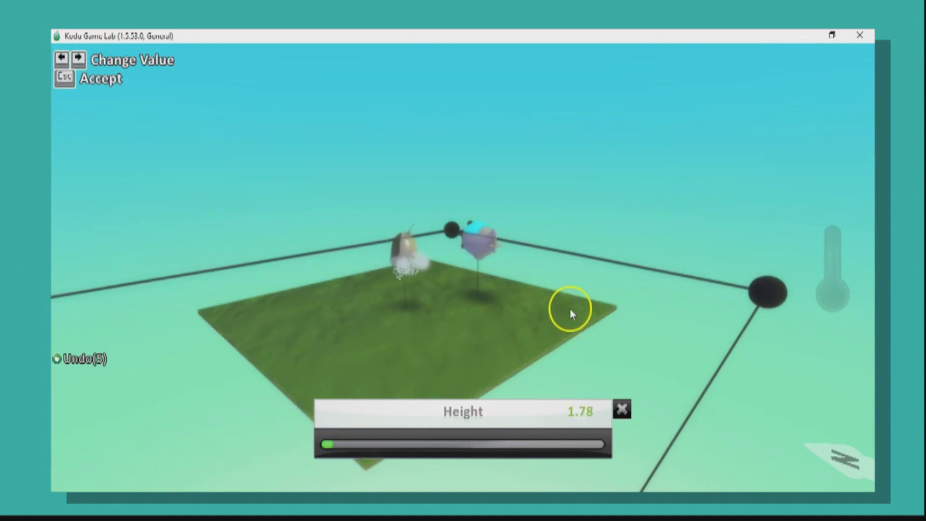
key(Escape)
Move the blimp off the terrain to the nearest edge of the surrounding path.
drag(485, 244, 579, 241)
key(space)
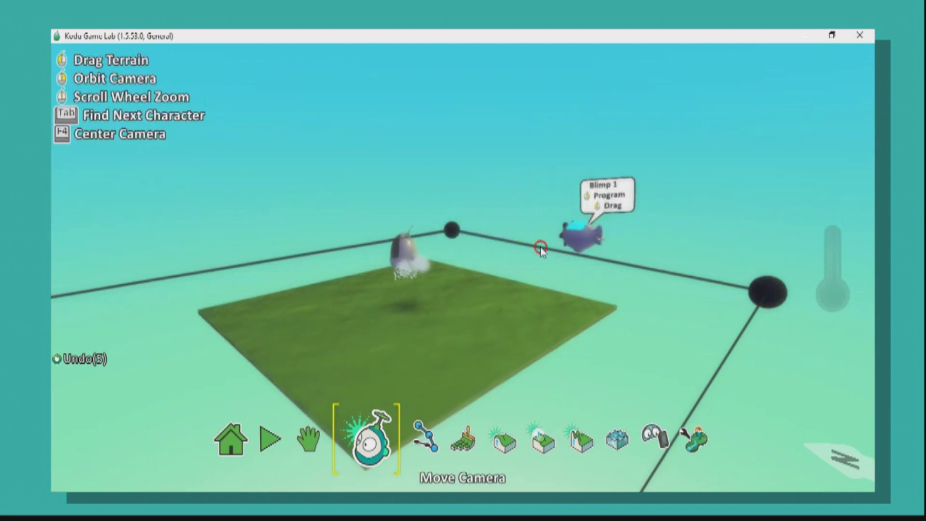
right_drag(541, 248, 548, 268)
scroll(544, 296, down, 4)
key(space)
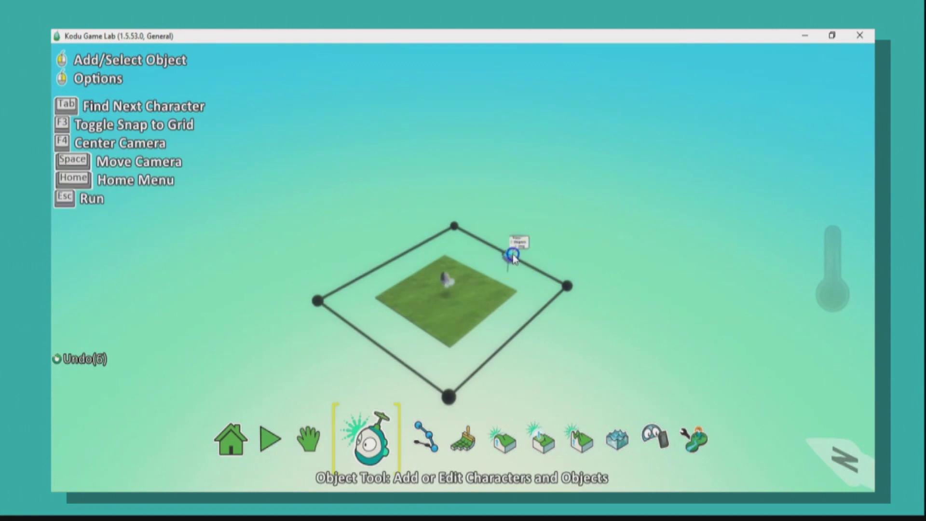
drag(509, 256, 513, 247)
Program the blimp's first rule to move on path quickly, with no WHEN condition.
right_click(514, 249)
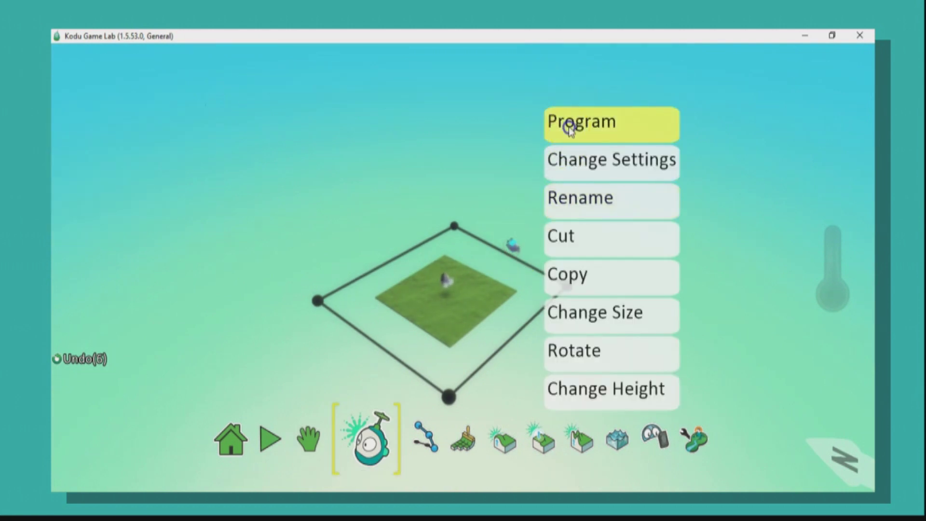
click(569, 124)
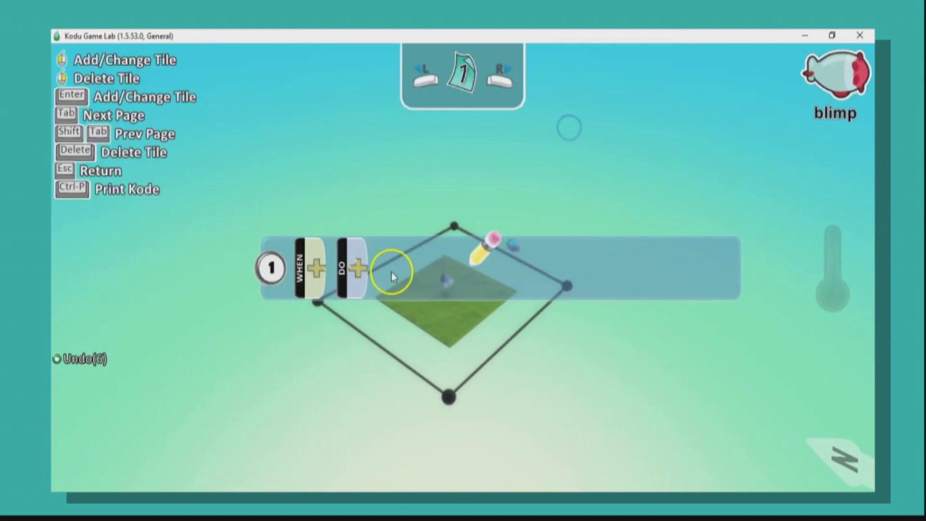
click(358, 268)
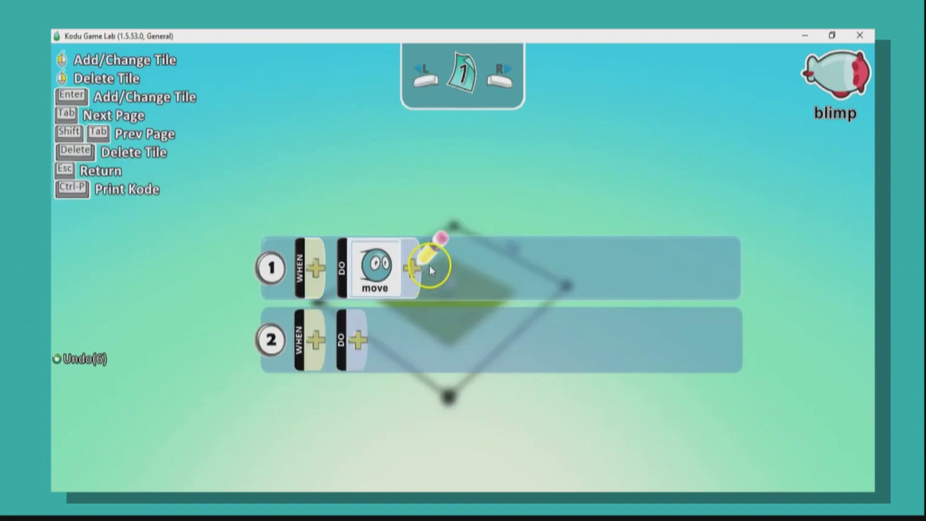
click(421, 266)
click(475, 250)
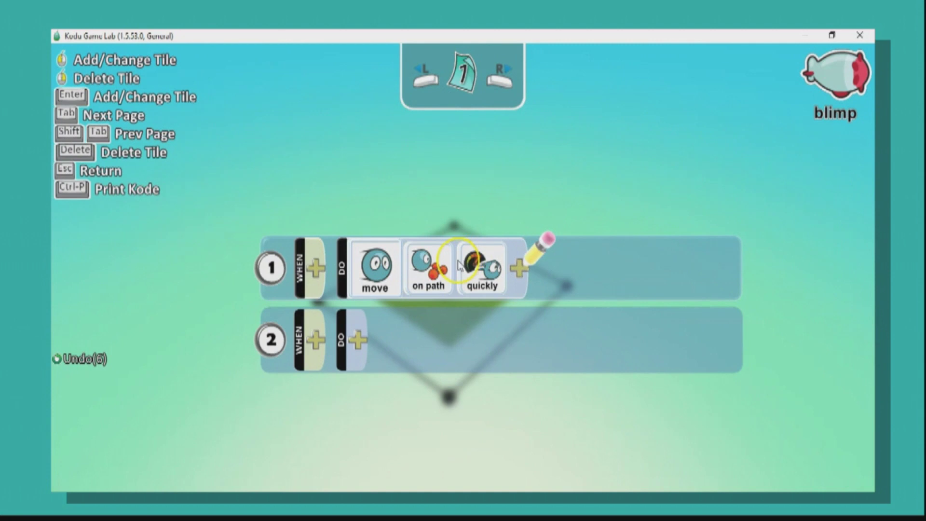
Run the game to test the blimp's path movement while firing missiles, and return to edit mode.
key(Escape)
key(Escape)
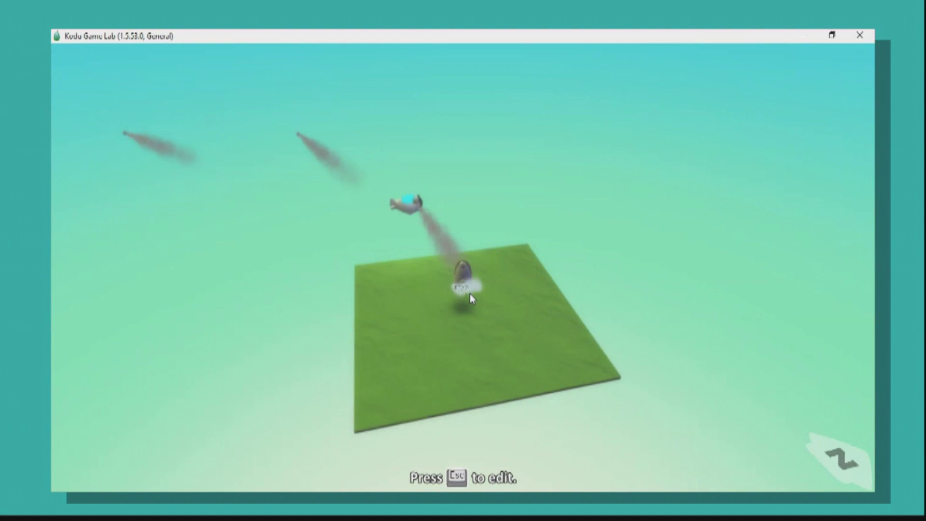
key(Escape)
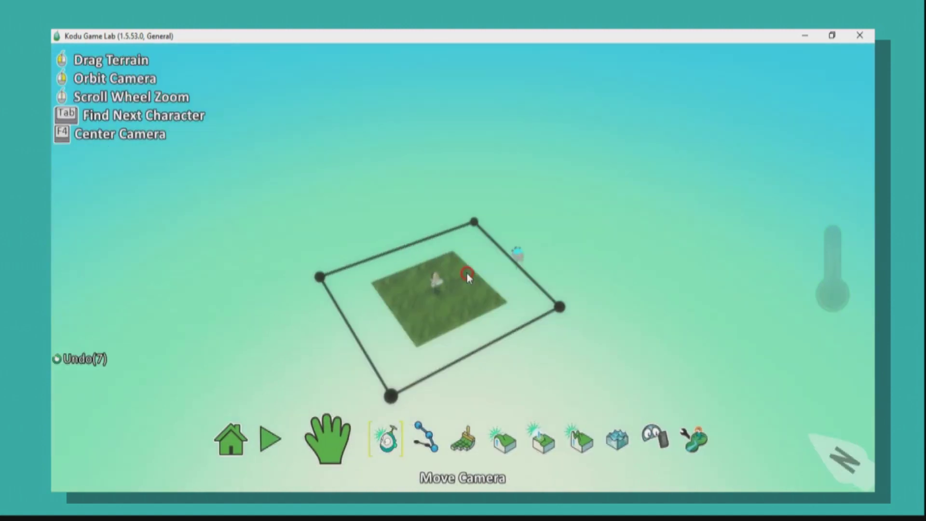
Copy the blimp and paste a duplicate by the adjacent far edge of the path, behind the Kodu.
scroll(467, 270, up, 3)
right_click(570, 256)
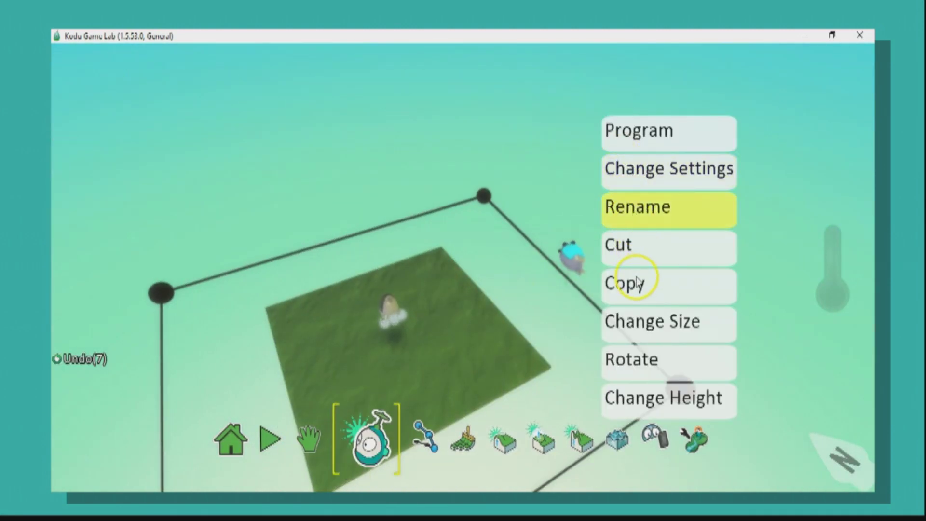
right_click(348, 235)
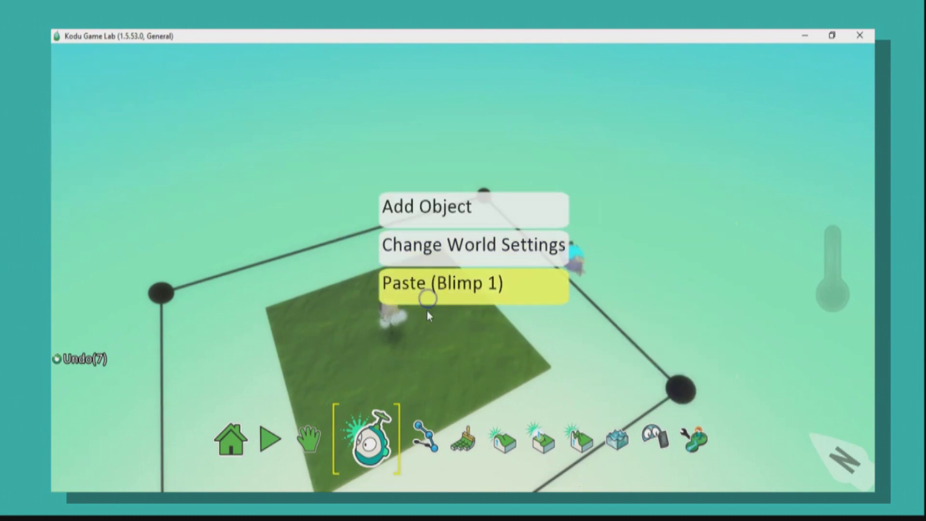
click(427, 298)
key(space)
scroll(439, 274, down, 3)
Paste two more copies of Blimp 1, one by each of the two remaining empty path edges.
right_click(271, 285)
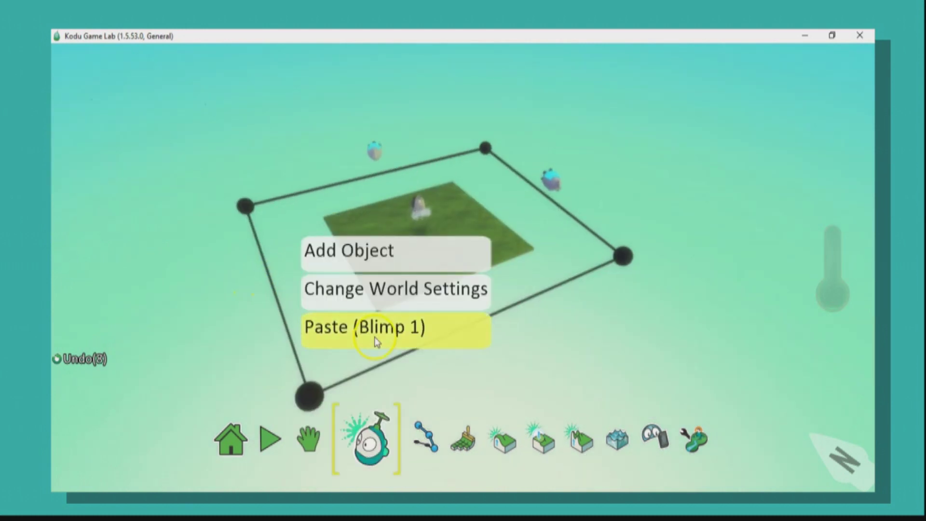
click(377, 340)
right_click(466, 326)
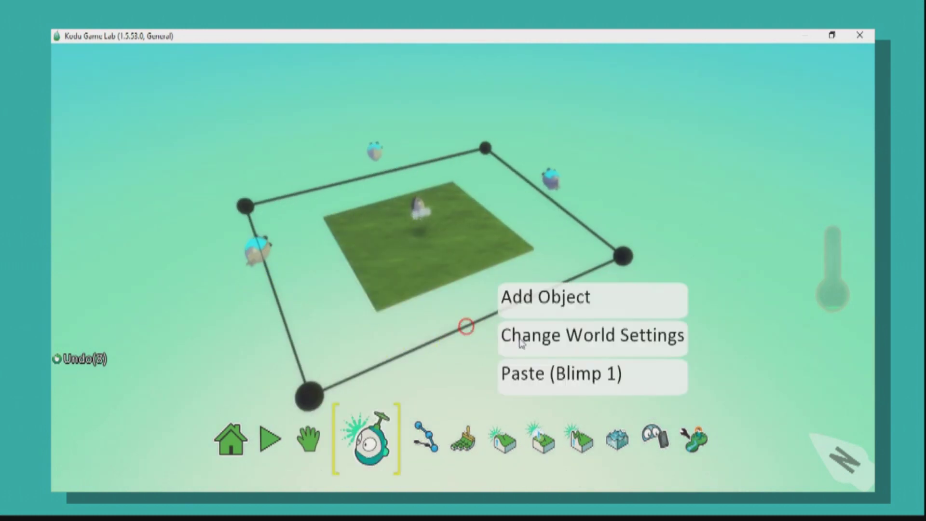
click(549, 376)
key(space)
Run the game to test the four circling blimps, turning the Kodu and firing missiles at them.
right_drag(412, 255, 453, 240)
scroll(458, 241, up, 2)
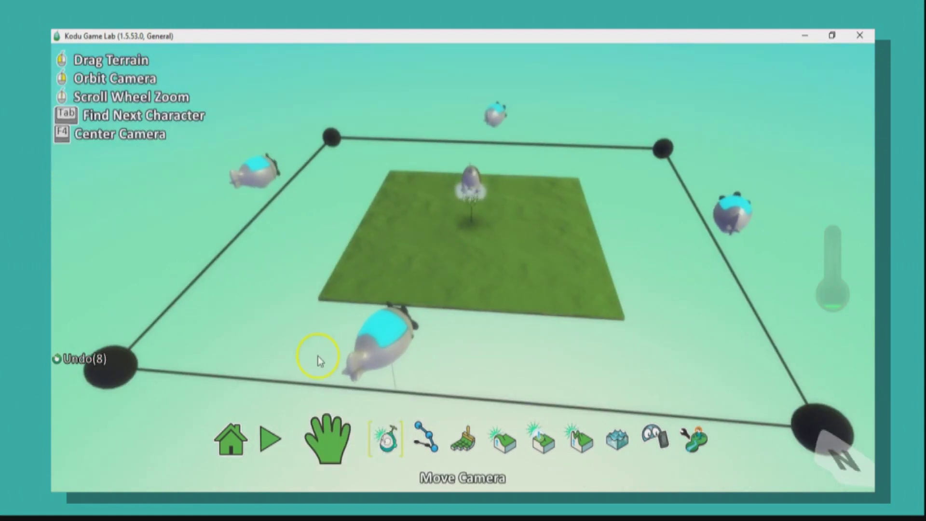
click(270, 440)
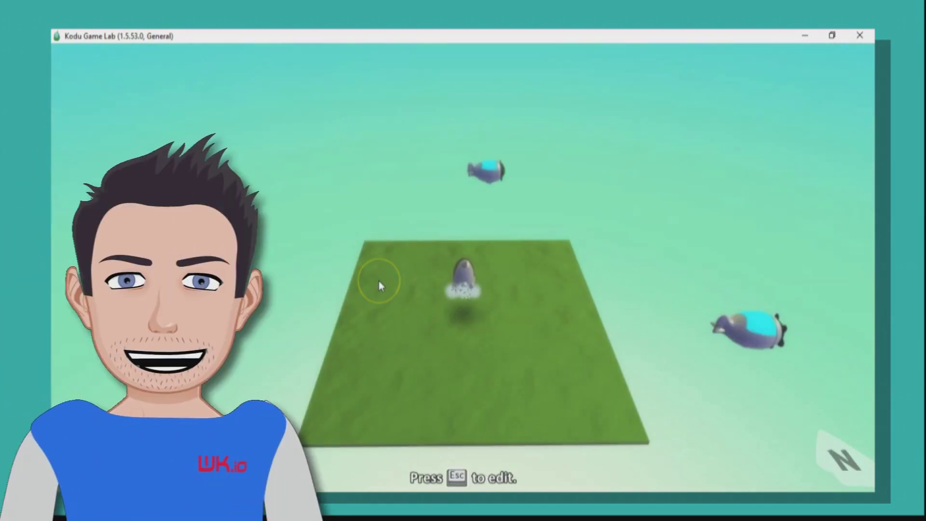
key(Right)
key(space)
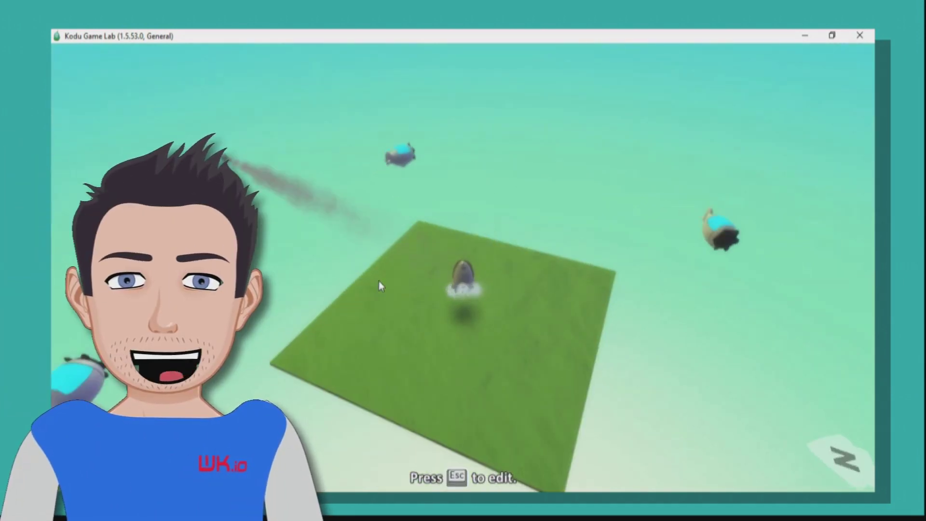